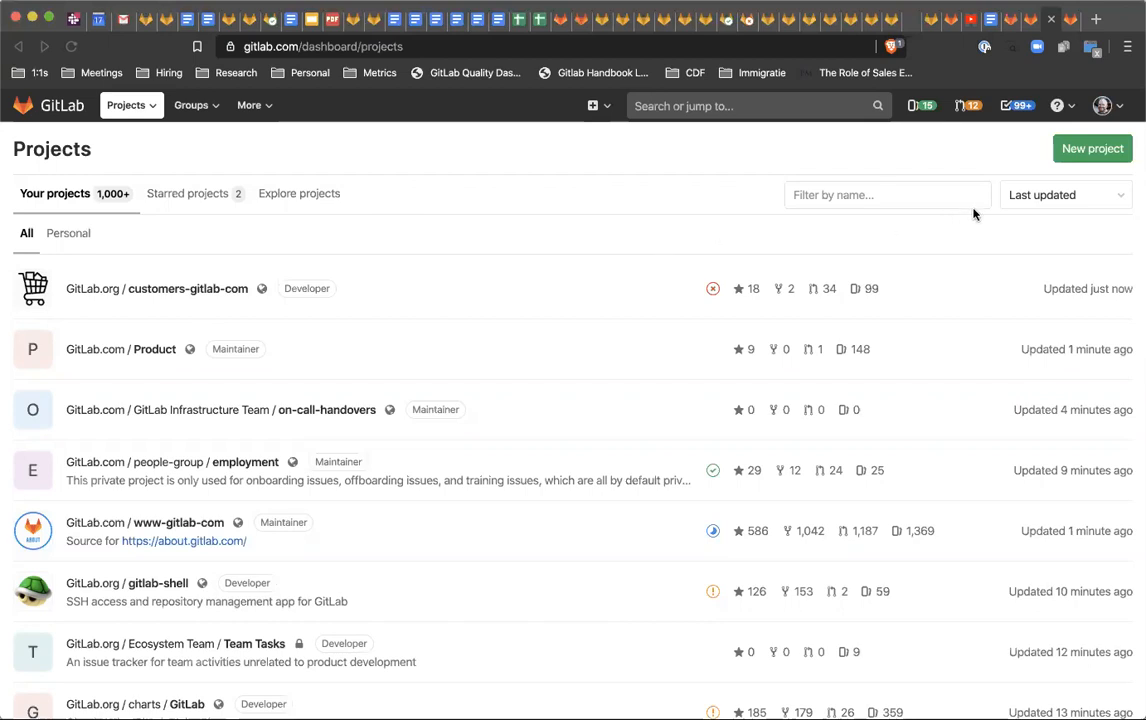
Create a public blank project named product_walkthrough_1, initialized with a README
{"action": "left_click", "coordinate": [1100, 148]}
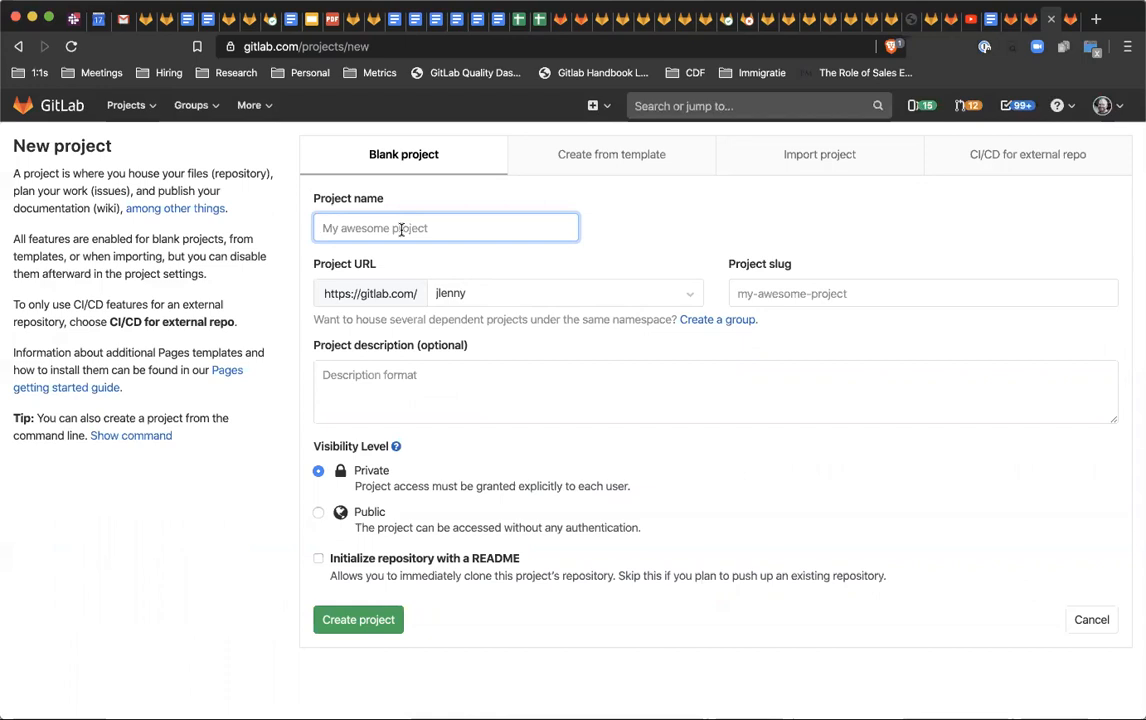
{"action": "type", "text": "product_"}
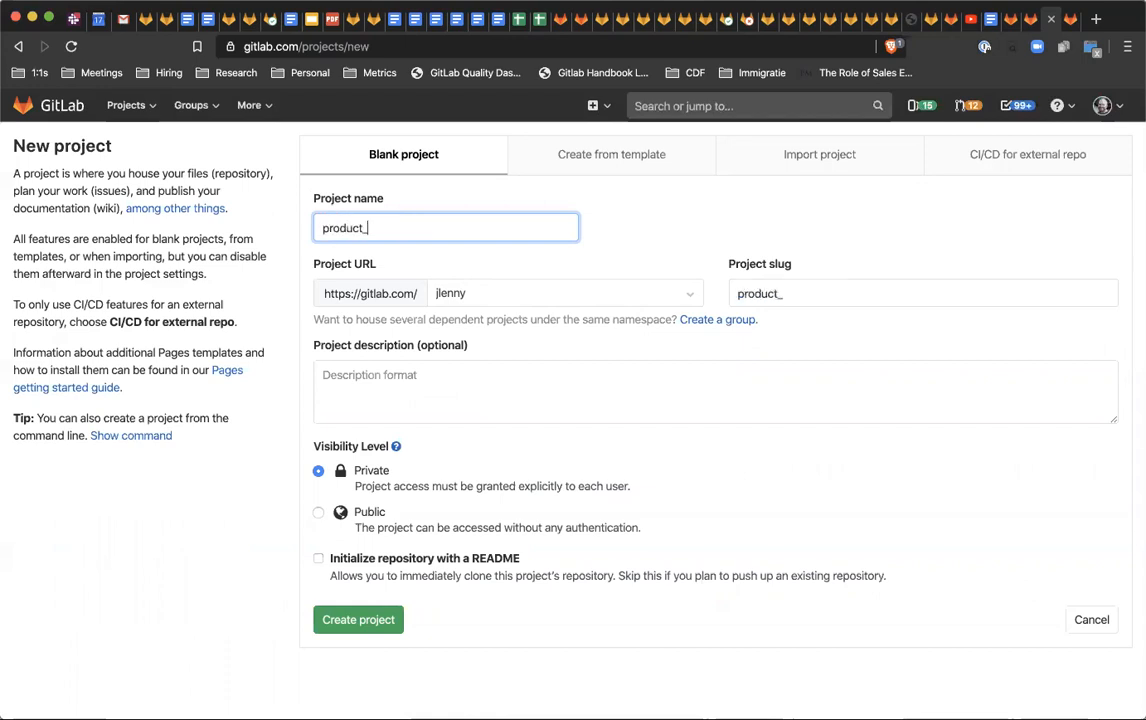
{"action": "type", "text": "walkthrough_1"}
{"action": "key", "text": "Tab"}
{"action": "left_click", "coordinate": [472, 377]}
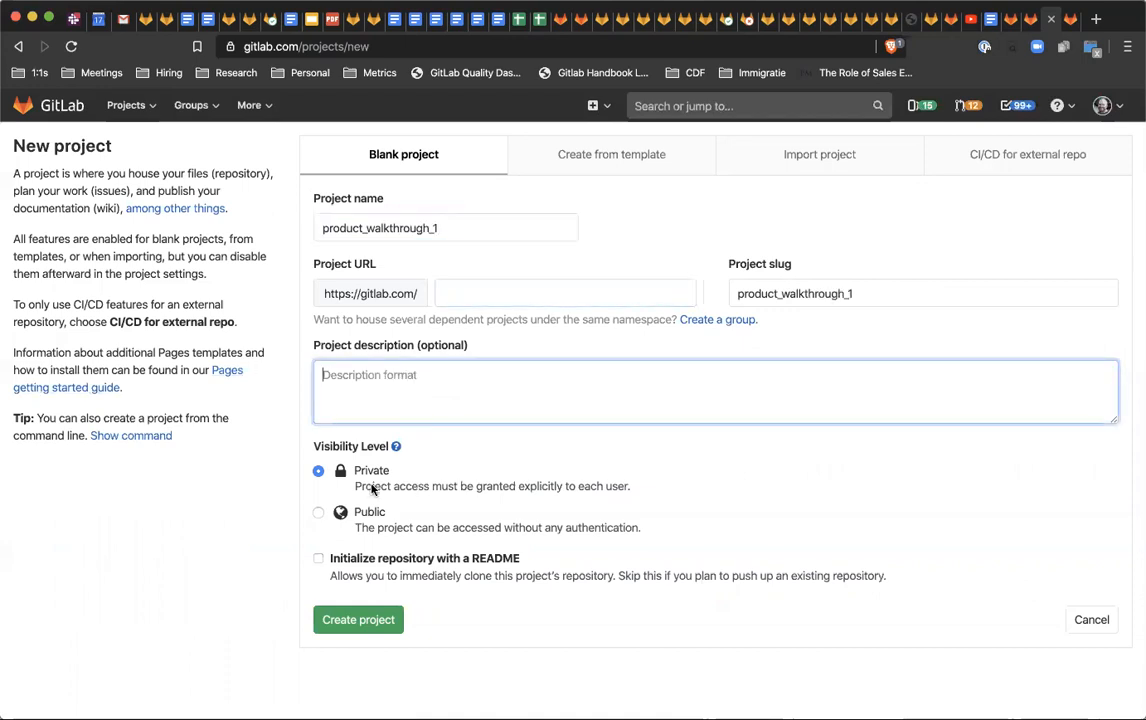
{"action": "left_click", "coordinate": [318, 512]}
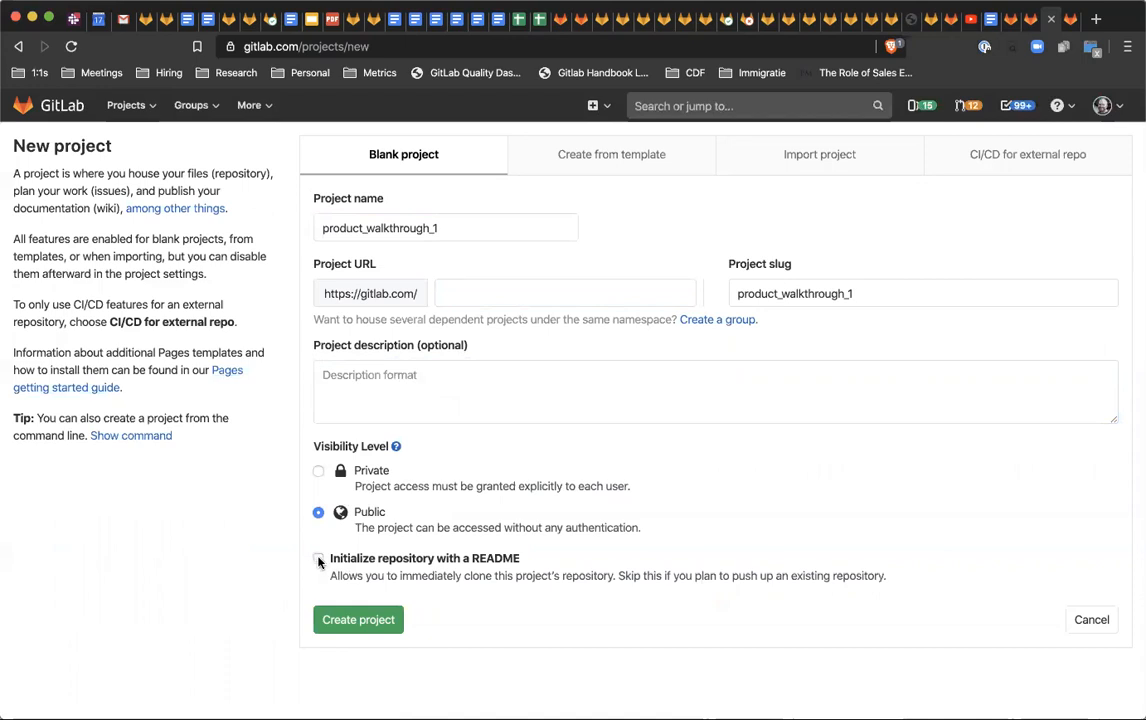
{"action": "left_click", "coordinate": [318, 560]}
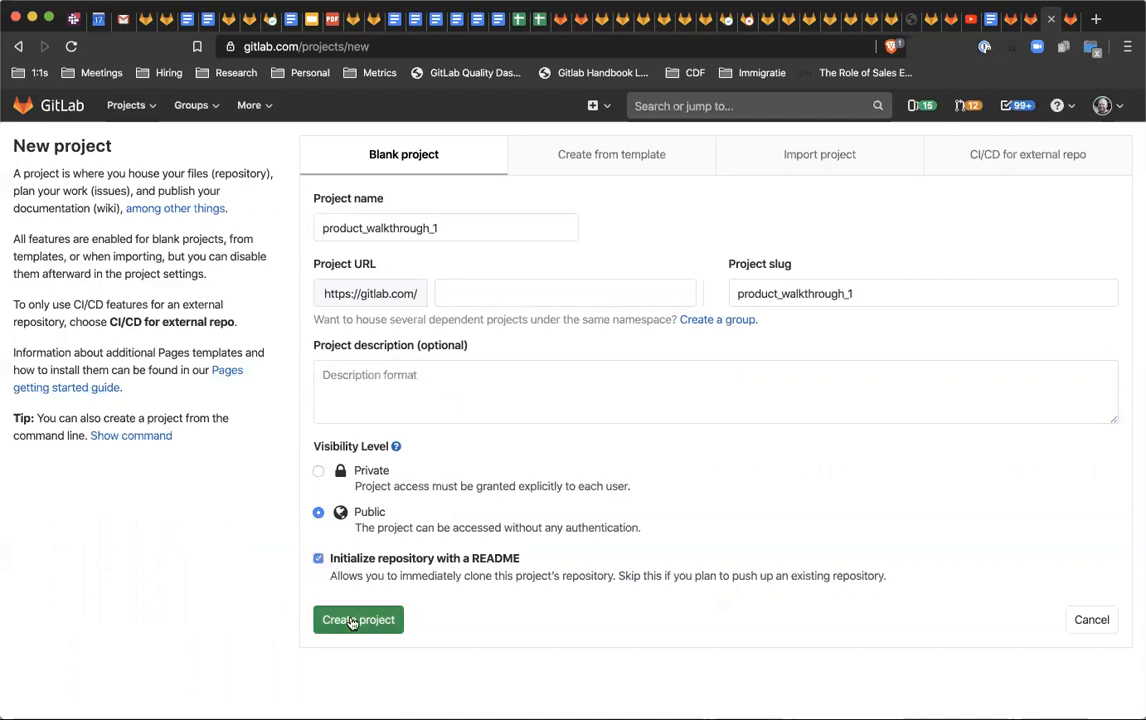
{"action": "left_click", "coordinate": [354, 621]}
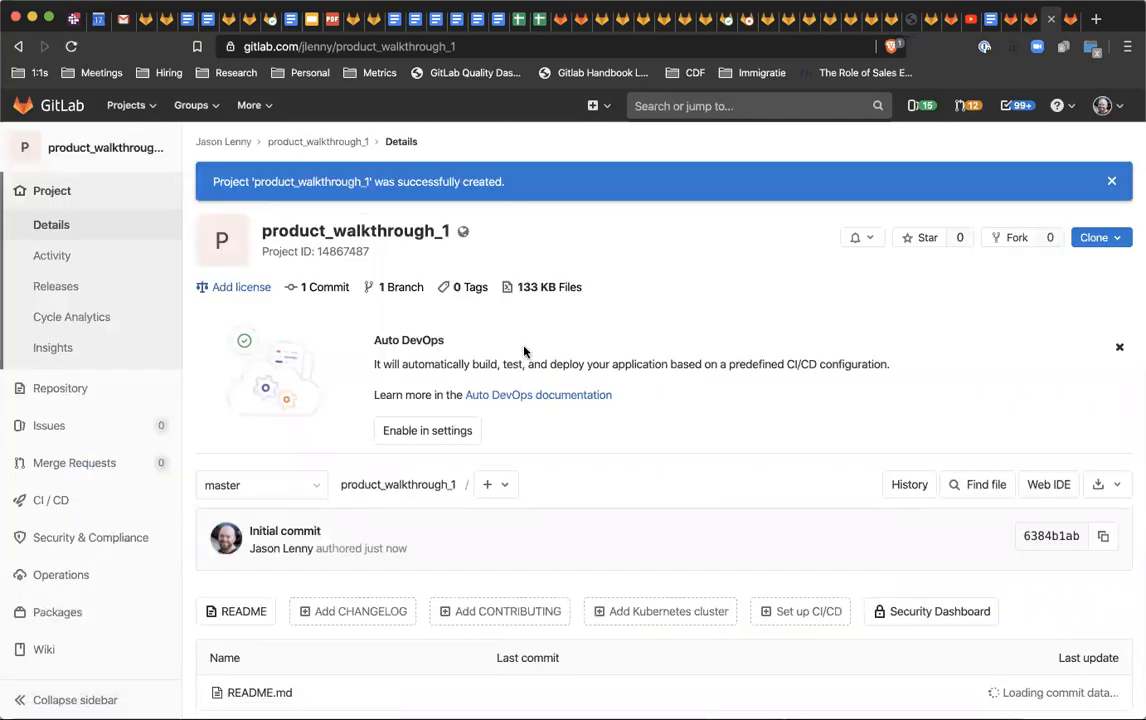
Look over the new project's details page, from the Auto DevOps notice to the file list and README preview
{"action": "scroll", "coordinate": [524, 358], "scroll_direction": "down", "scroll_amount": 2}
{"action": "scroll", "coordinate": [530, 400], "scroll_direction": "up", "scroll_amount": 2}
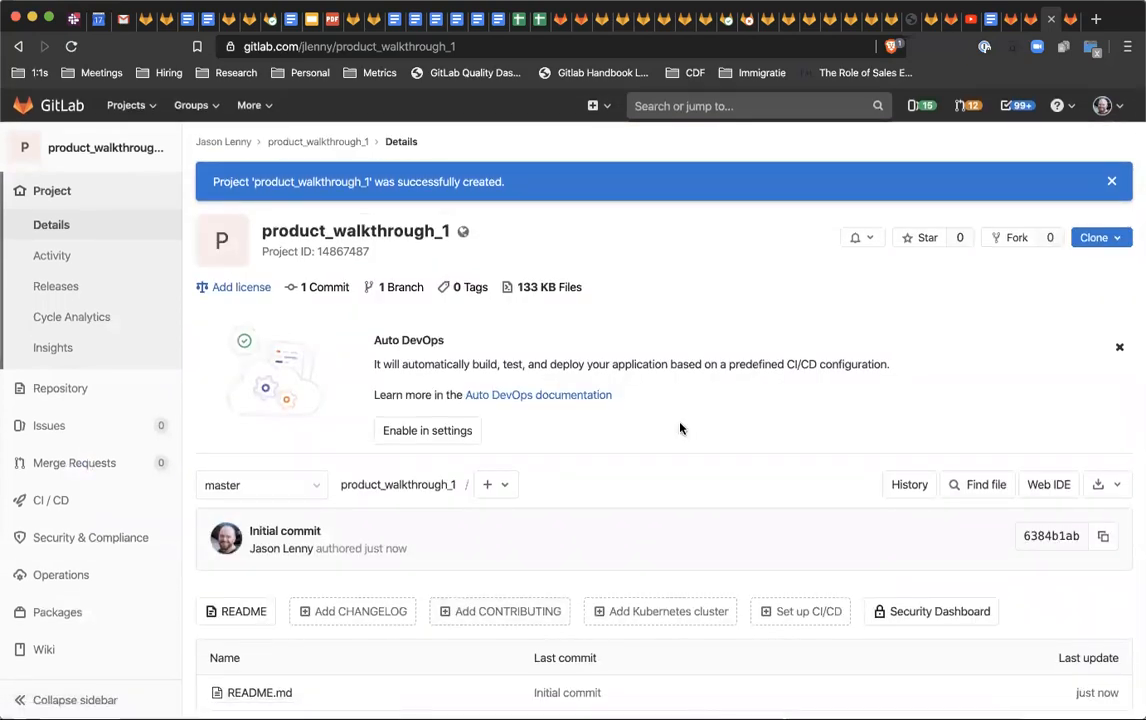
{"action": "scroll", "coordinate": [680, 427], "scroll_direction": "down", "scroll_amount": 3}
{"action": "scroll", "coordinate": [680, 427], "scroll_direction": "up", "scroll_amount": 3}
{"action": "scroll", "coordinate": [680, 428], "scroll_direction": "up", "scroll_amount": 1}
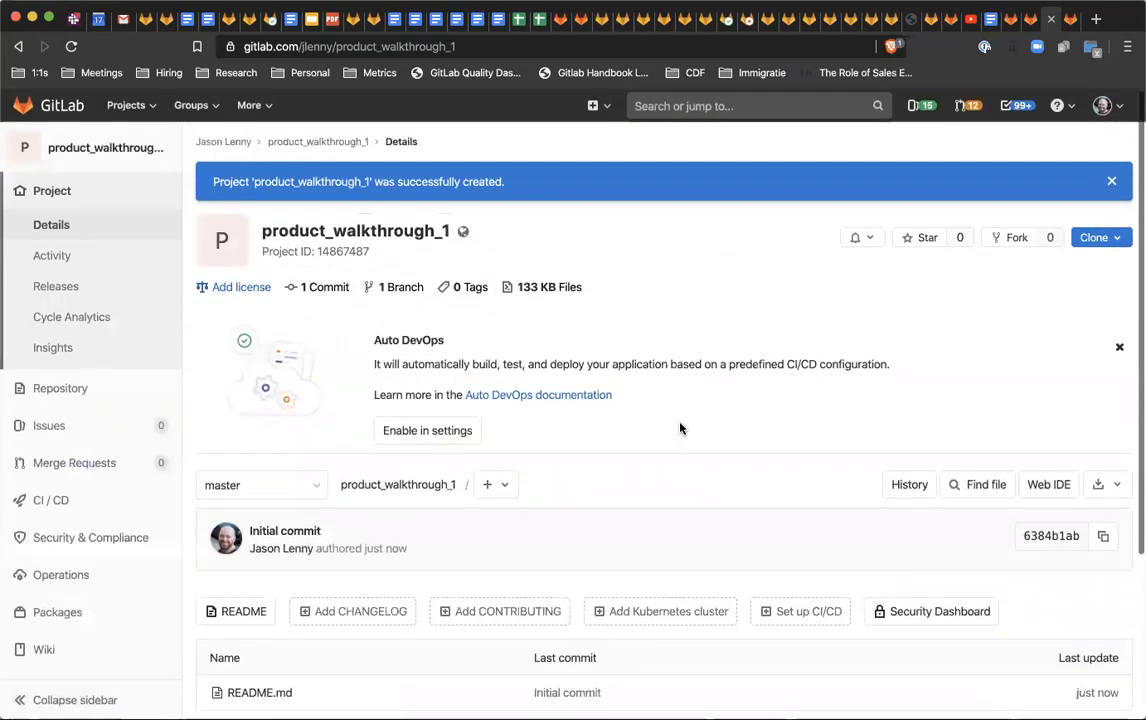
{"action": "scroll", "coordinate": [576, 404], "scroll_direction": "down", "scroll_amount": 1}
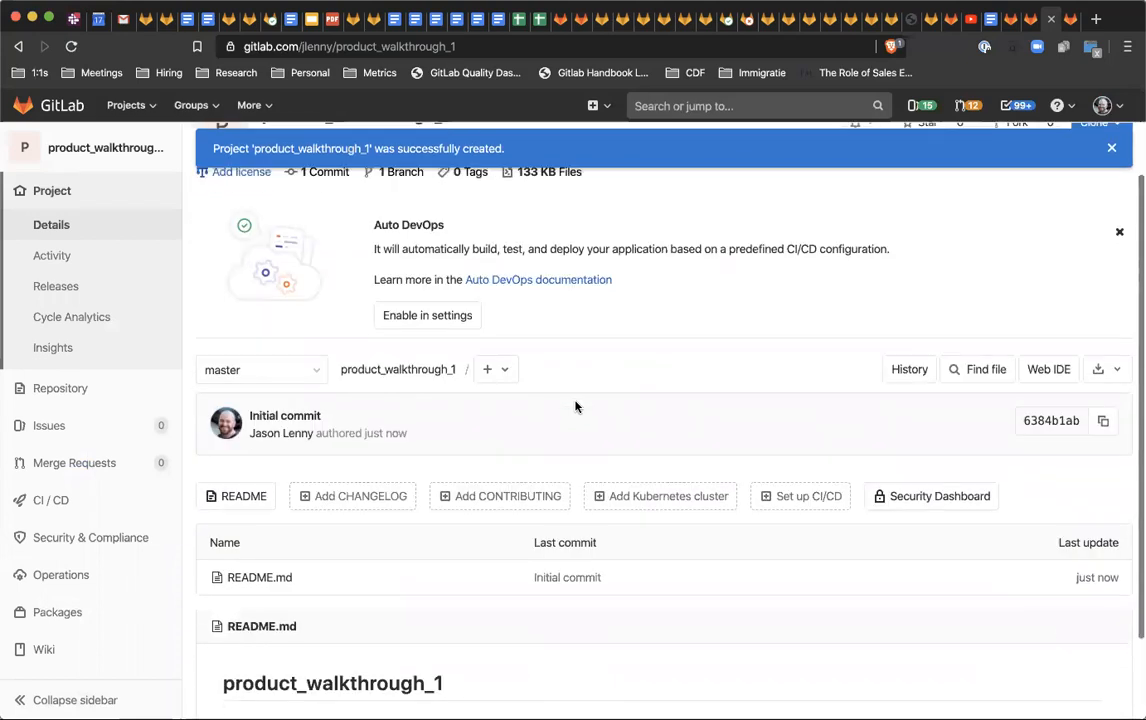
{"action": "scroll", "coordinate": [576, 404], "scroll_direction": "up", "scroll_amount": 1}
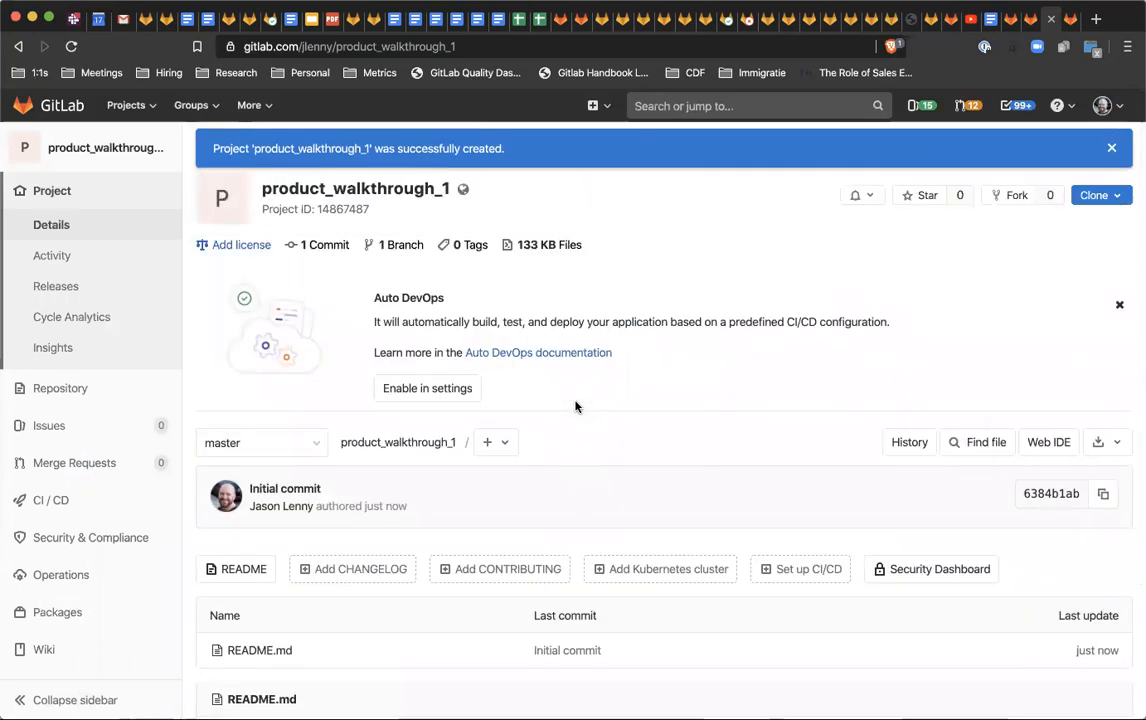
{"action": "scroll", "coordinate": [576, 404], "scroll_direction": "down", "scroll_amount": 1}
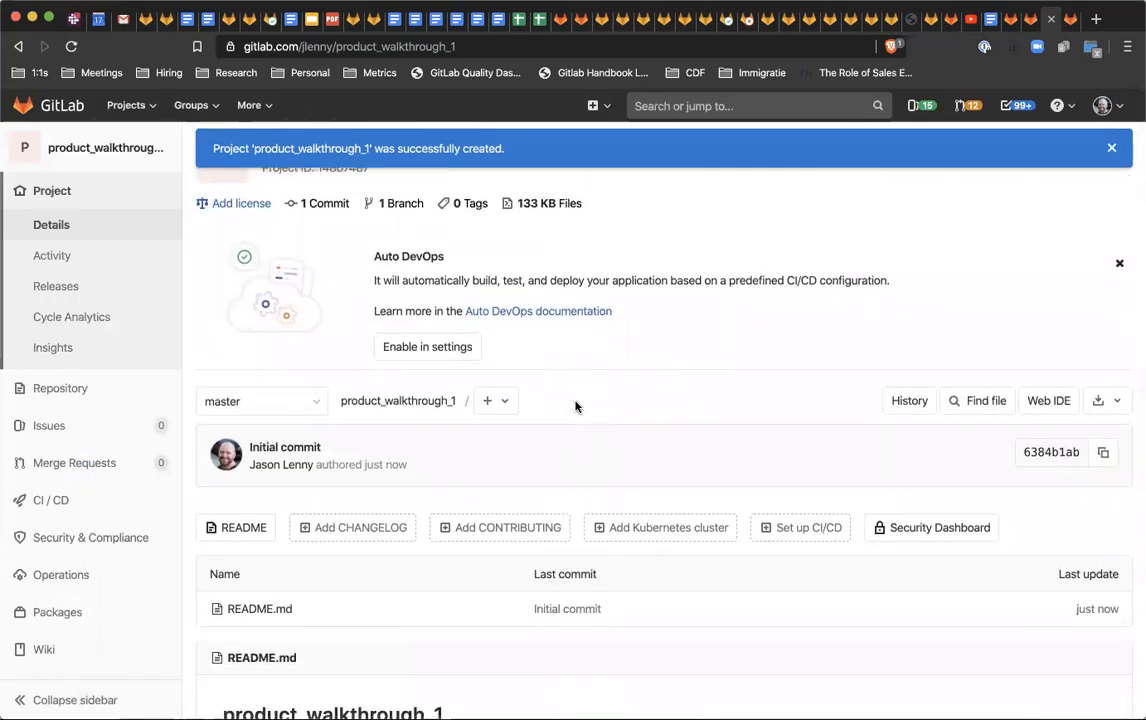
{"action": "scroll", "coordinate": [575, 405], "scroll_direction": "down", "scroll_amount": 1}
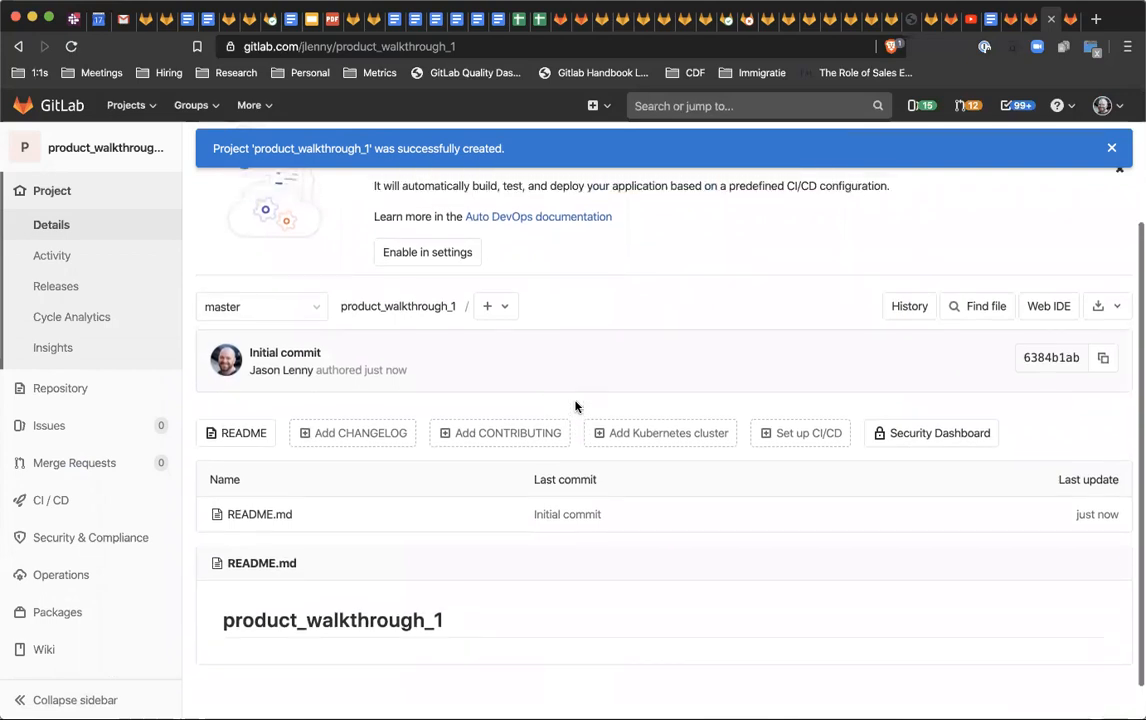
{"action": "scroll", "coordinate": [575, 405], "scroll_direction": "up", "scroll_amount": 2}
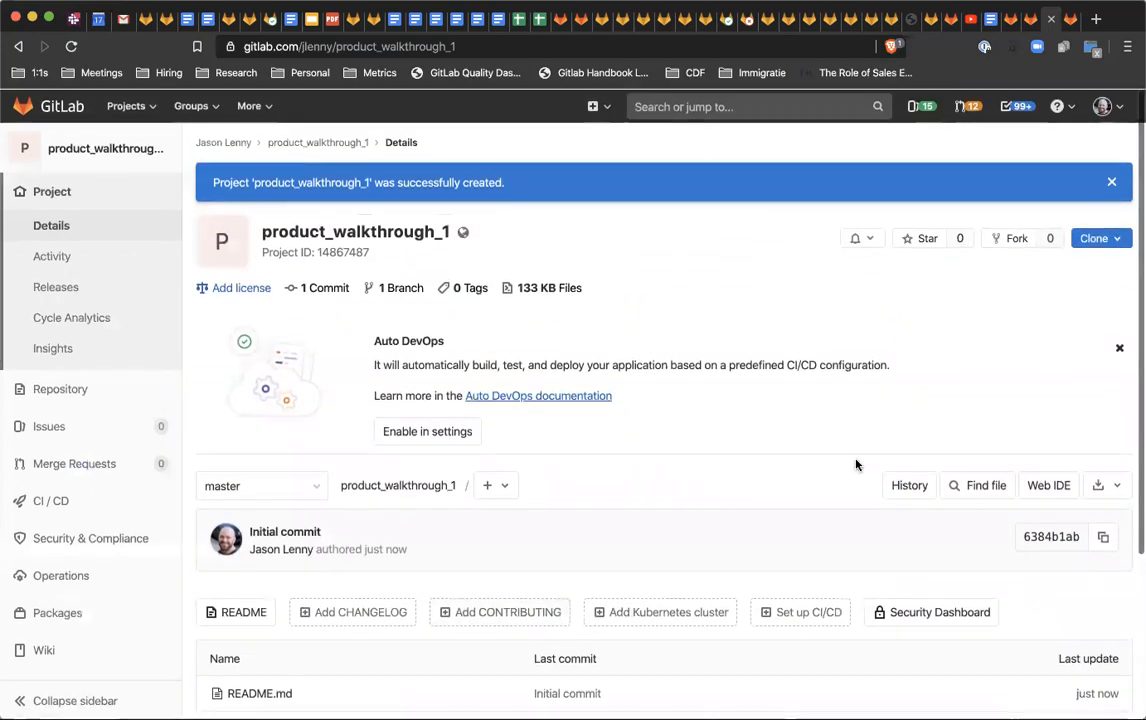
Open the project in the Web IDE and create a new file named Dockerfile
{"action": "left_click", "coordinate": [1040, 487]}
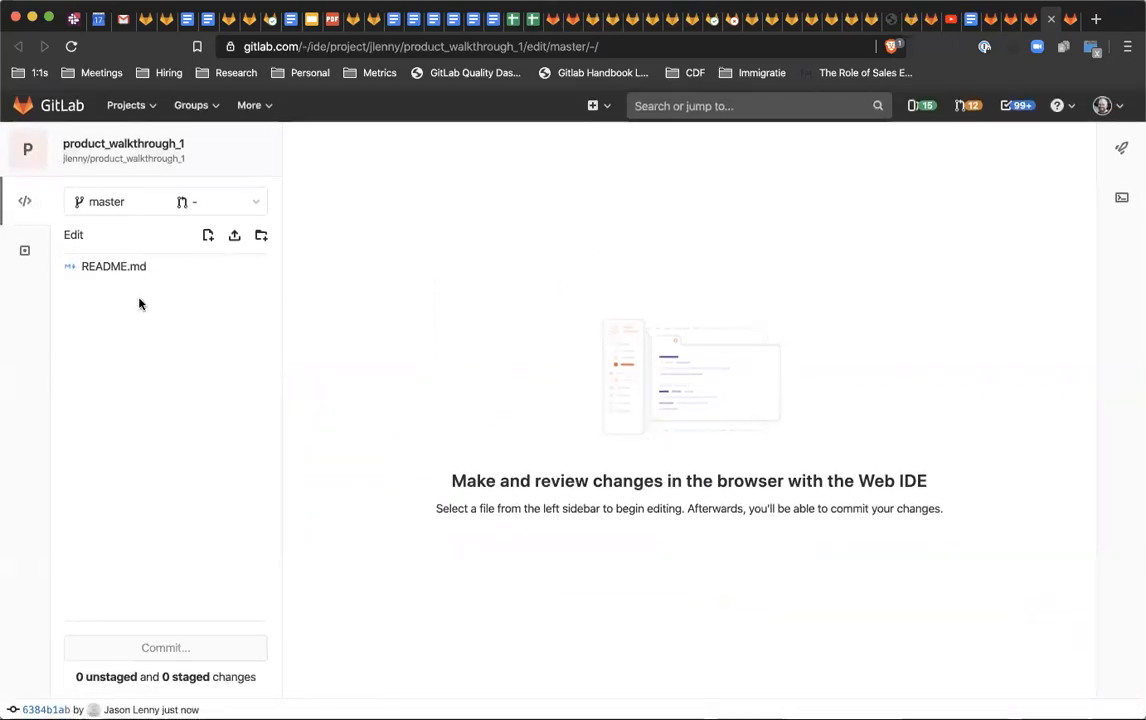
{"action": "left_click", "coordinate": [206, 235]}
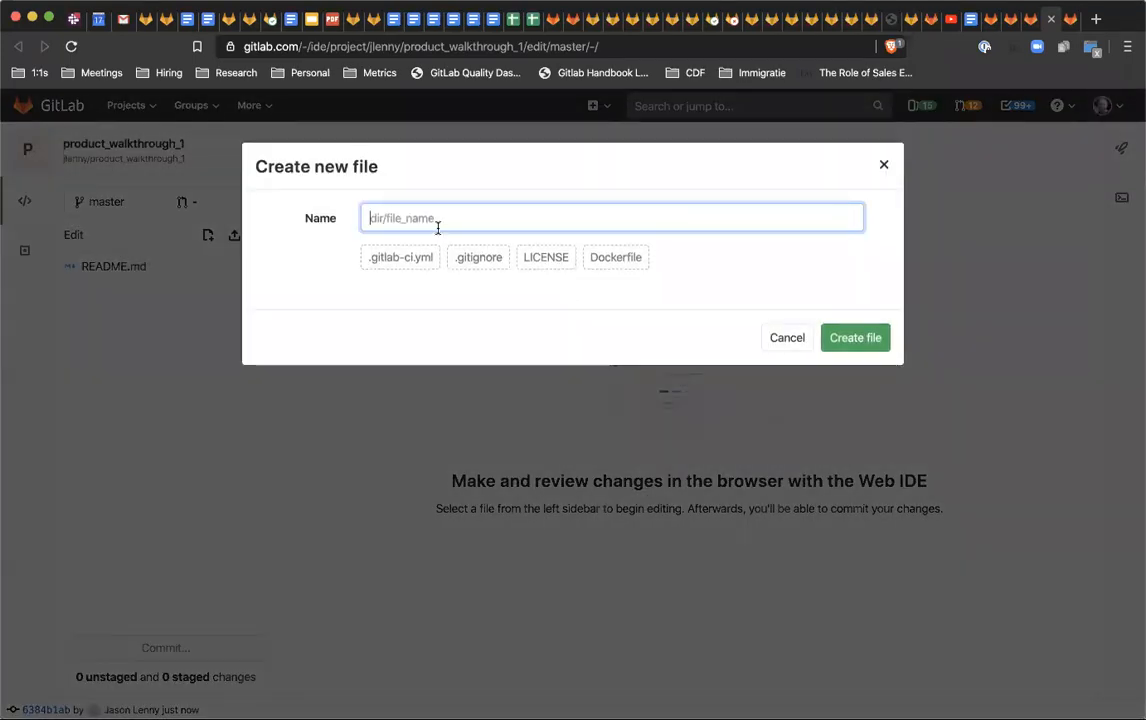
{"action": "type", "text": "Dockerfile"}
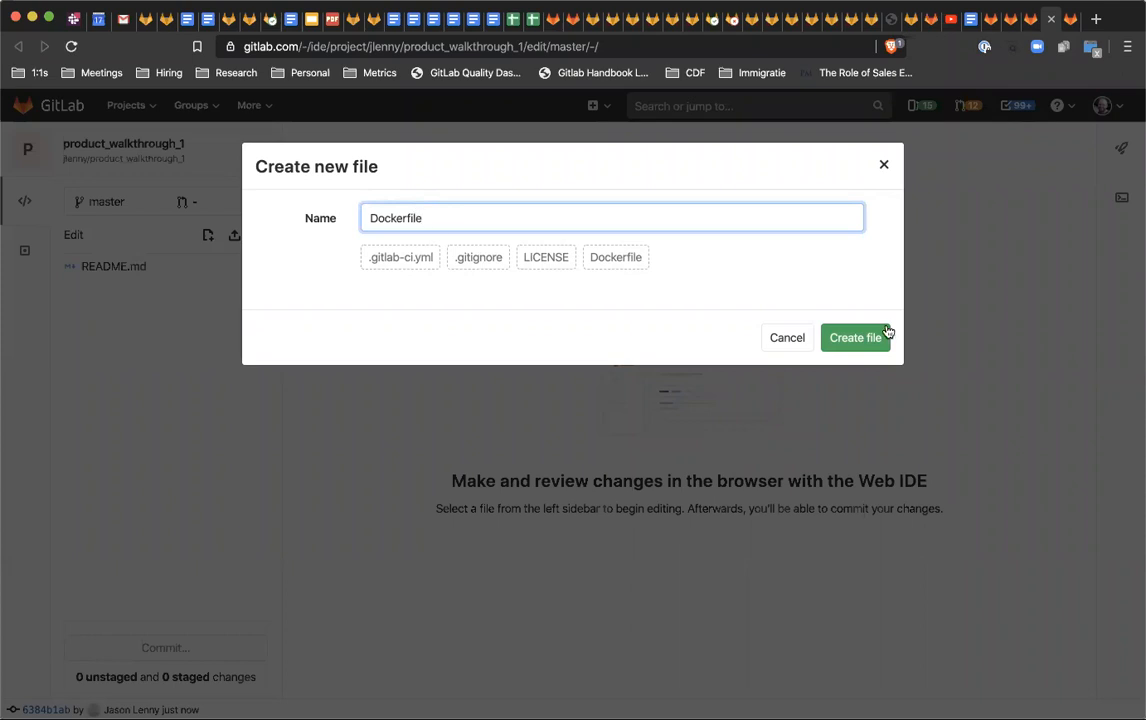
{"action": "left_click", "coordinate": [855, 338]}
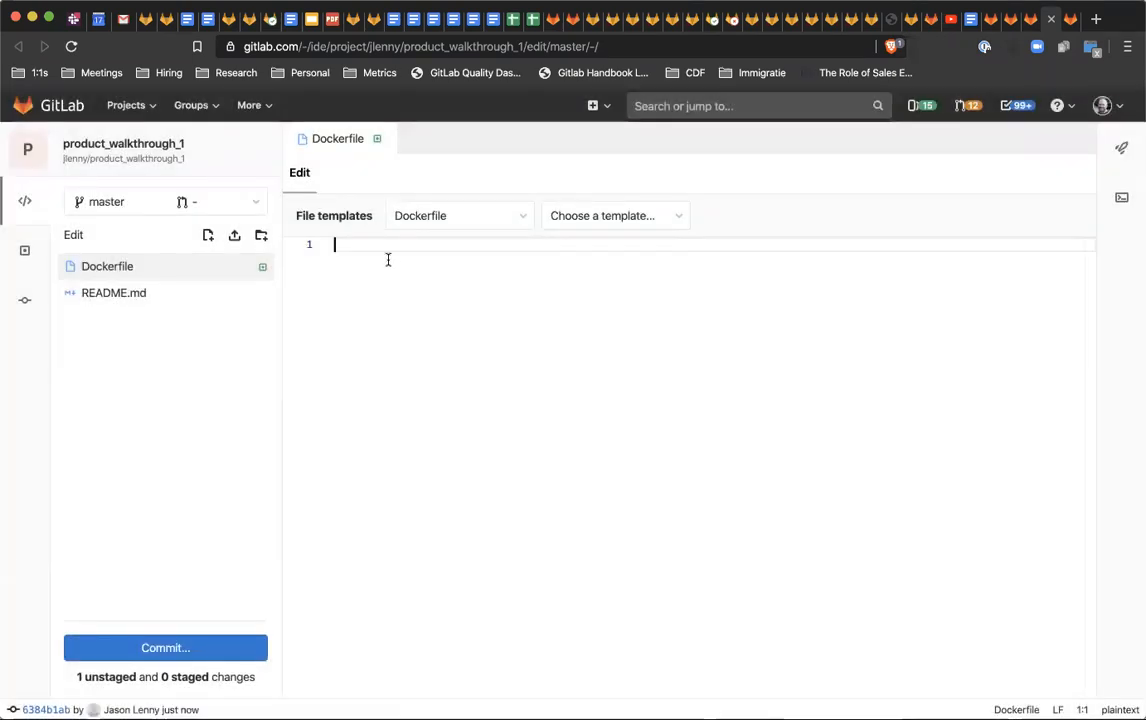
Write two lines in the Dockerfile: "FROM: alpine" and "CMD: echo Hello, world"
{"action": "type", "text": "FROM: alpine"}
{"action": "key", "text": "Return"}
{"action": "type", "text": "CMD: ec"}
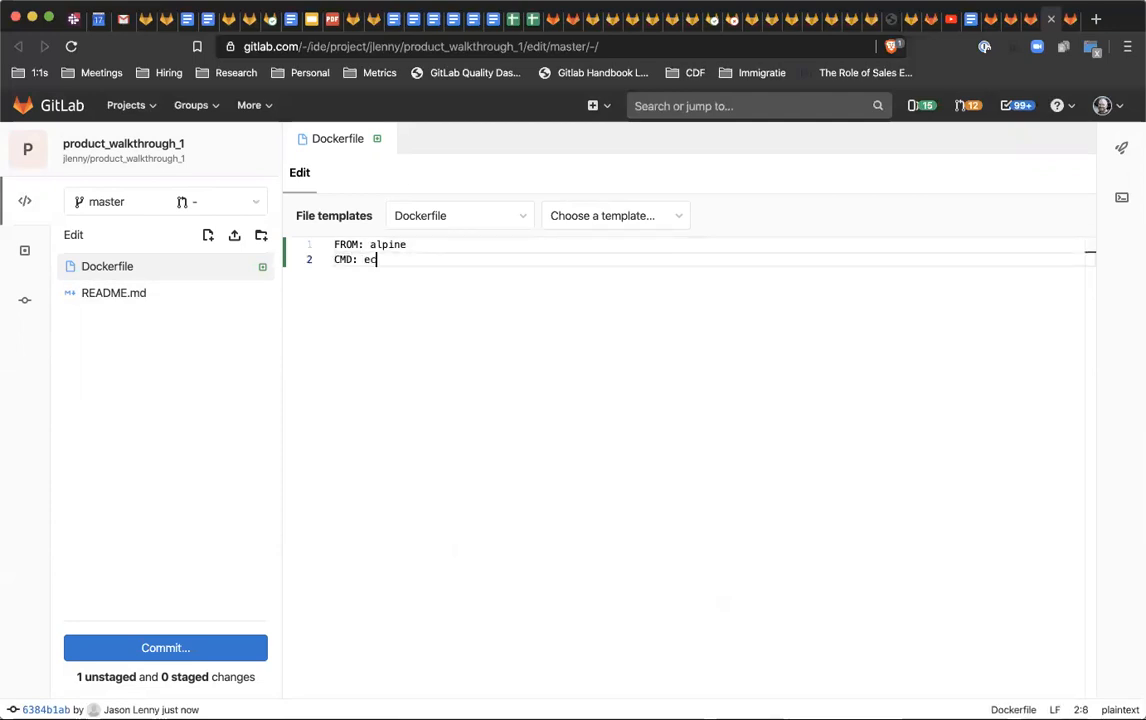
{"action": "type", "text": "ho Hello, world"}
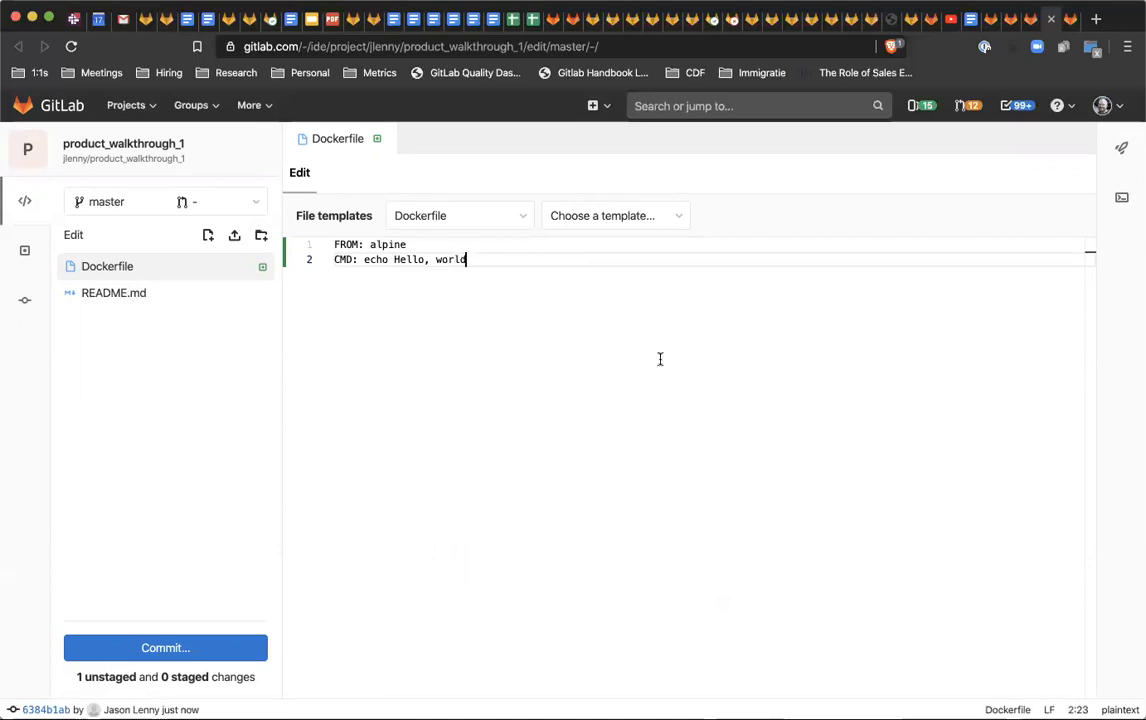
Search the web for "dockerfile syntax" and read the FROM and CMD usage in Kapeli's Dockerfile Cheat Sheet
{"action": "key", "text": "super+t"}
{"action": "type", "text": "dockerfile syntax"}
{"action": "key", "text": "Return"}
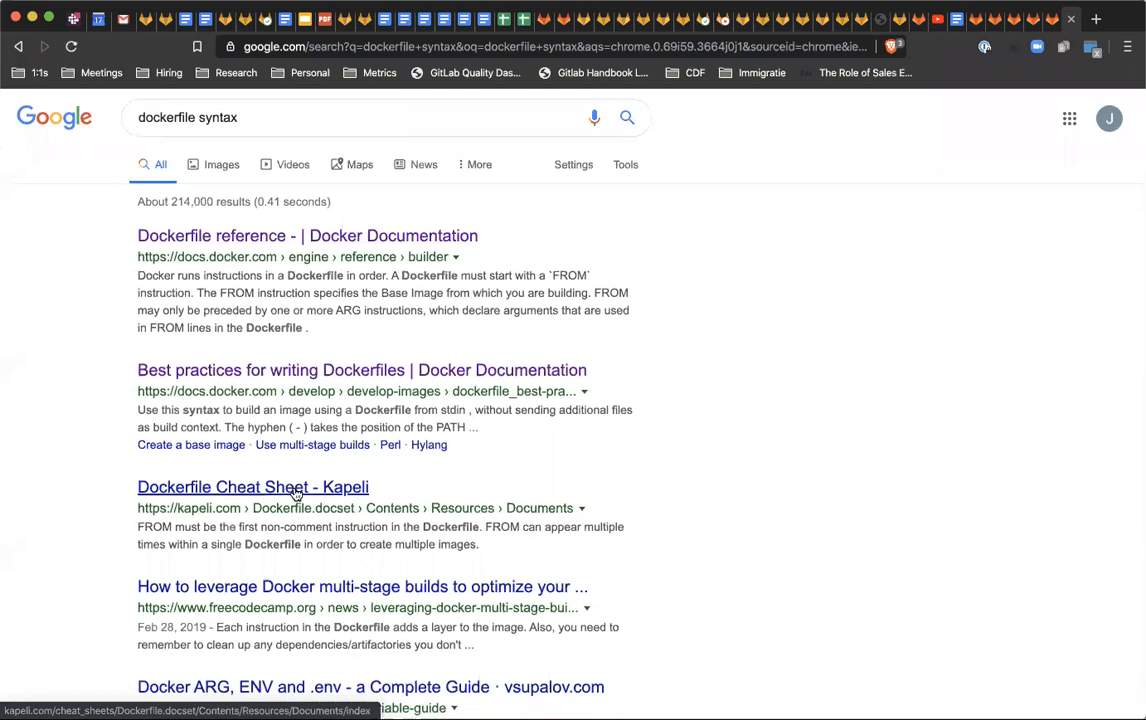
{"action": "scroll", "coordinate": [294, 491], "scroll_direction": "down", "scroll_amount": 1}
{"action": "left_click", "coordinate": [255, 435]}
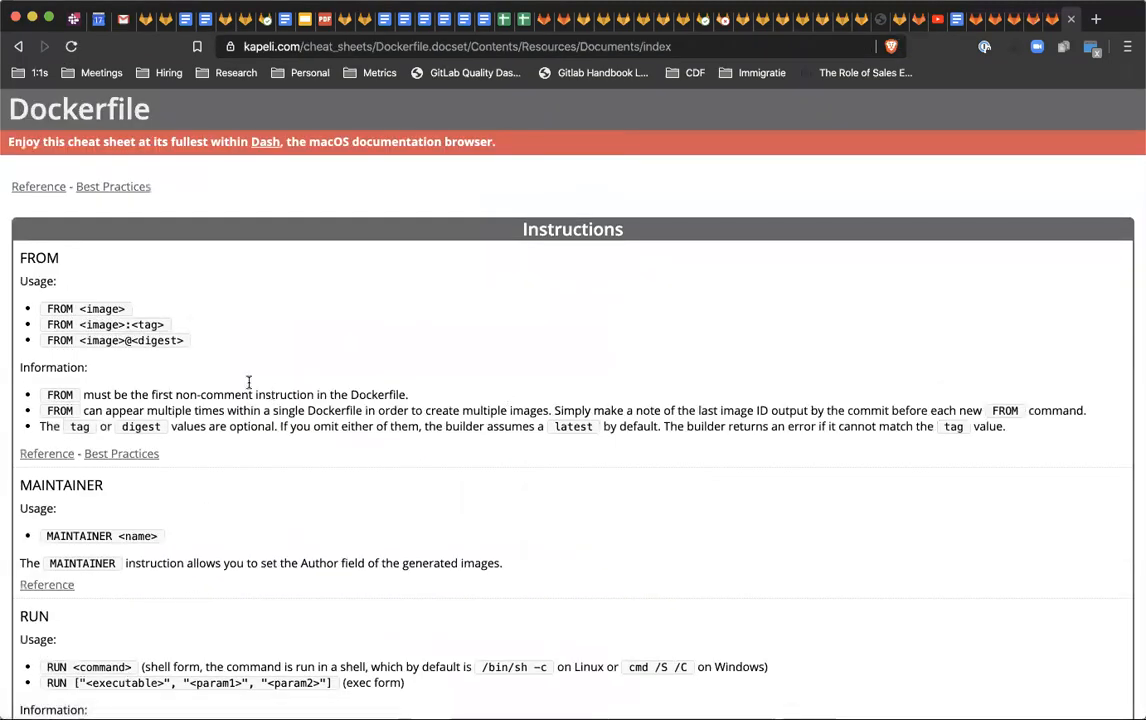
{"action": "scroll", "coordinate": [357, 443], "scroll_direction": "down", "scroll_amount": 8}
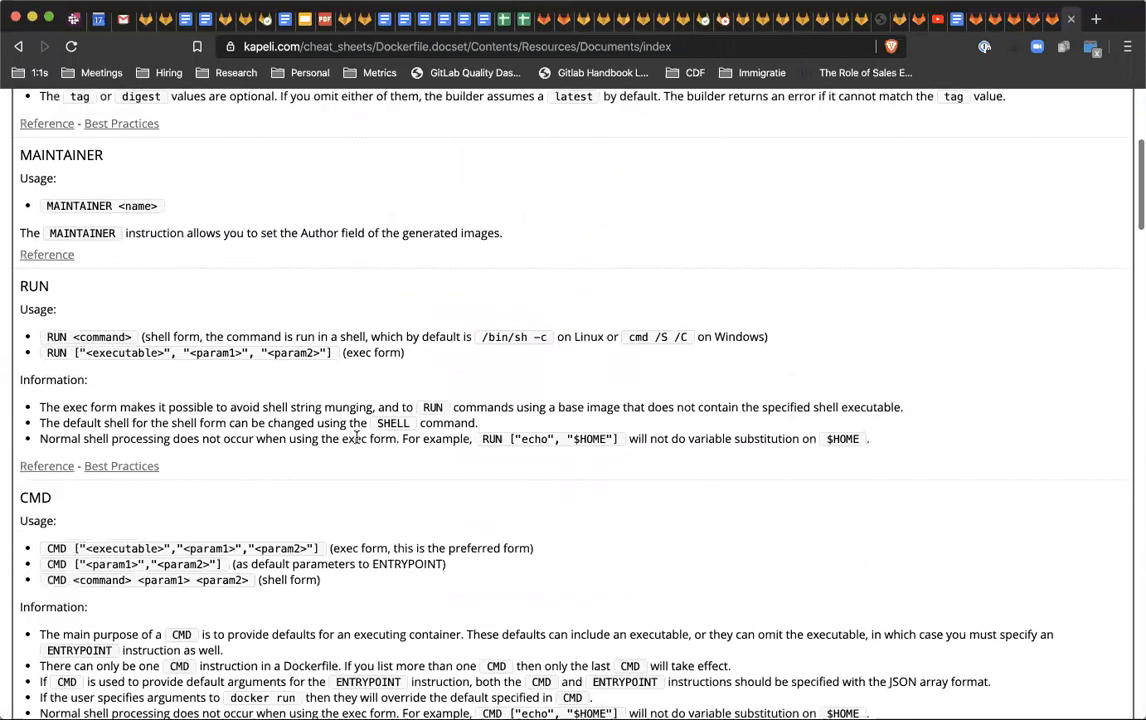
{"action": "scroll", "coordinate": [560, 485], "scroll_direction": "down", "scroll_amount": 3}
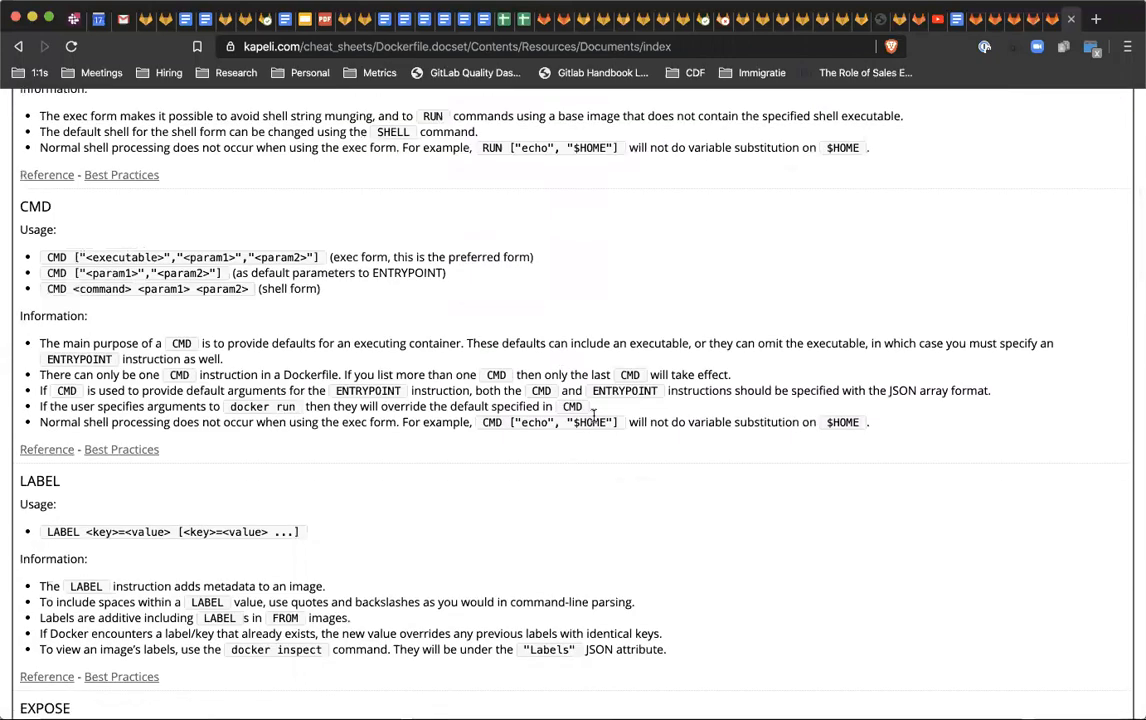
Return to the Dockerfile in the Web IDE and remove the colons after FROM and CMD
{"action": "key", "text": "ctrl+shift+Tab"}
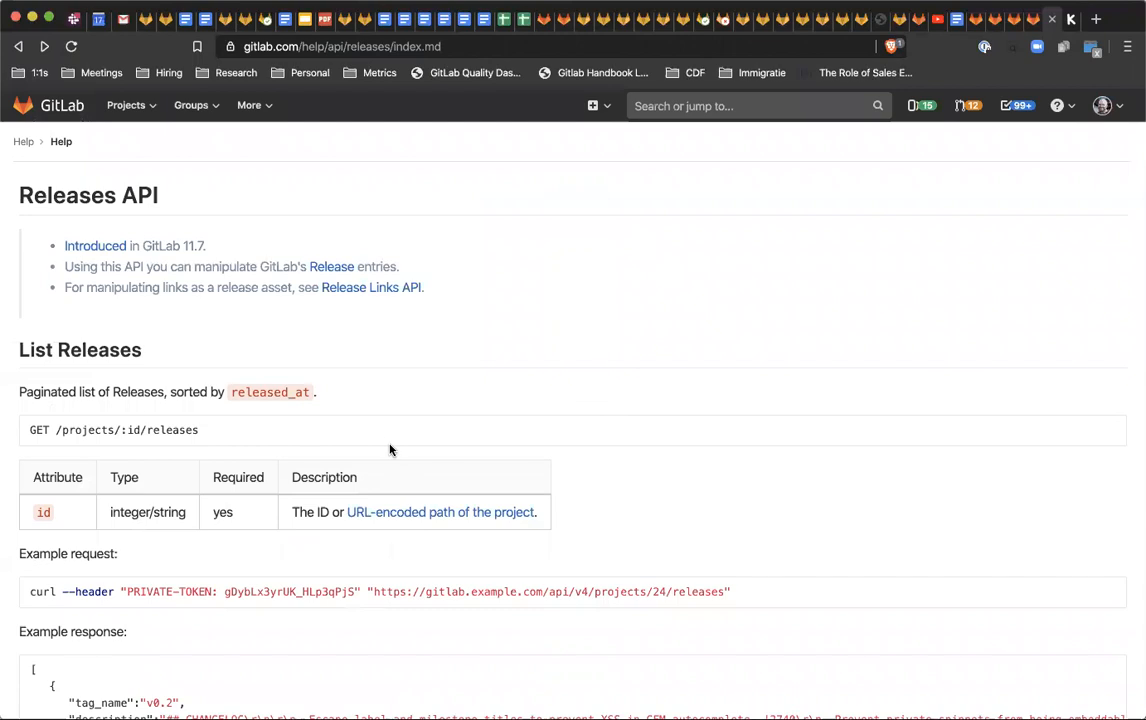
{"action": "key", "text": "ctrl+shift+Tab"}
{"action": "left_click", "coordinate": [364, 244]}
{"action": "key", "text": "BackSpace"}
{"action": "key", "text": "Down"}
{"action": "key", "text": "BackSpace"}
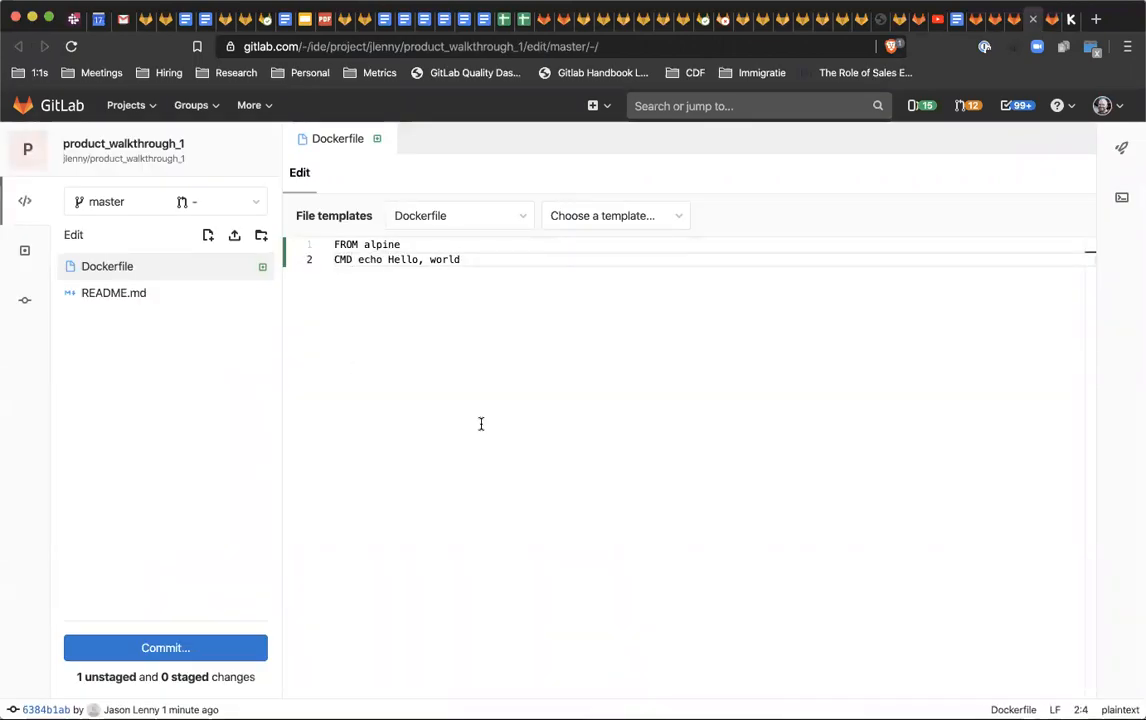
Stage the Dockerfile and commit it to a new branch with the message "Add simple Dockerfile", starting a new merge request
{"action": "left_click", "coordinate": [166, 648]}
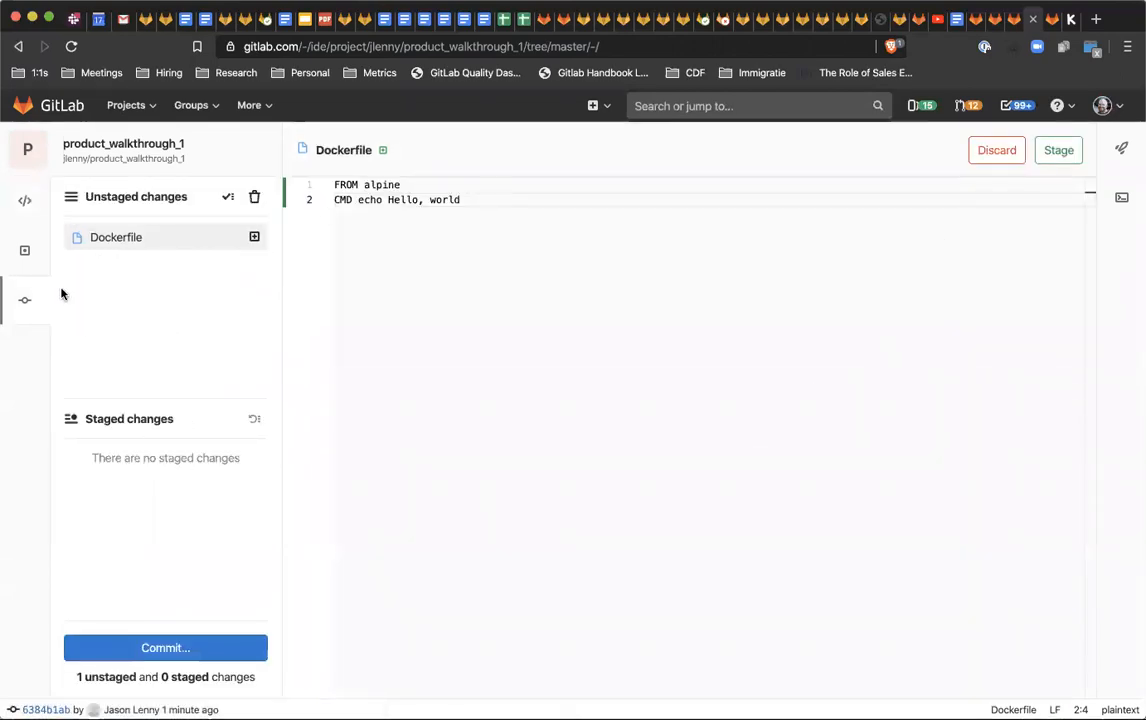
{"action": "left_click", "coordinate": [228, 198]}
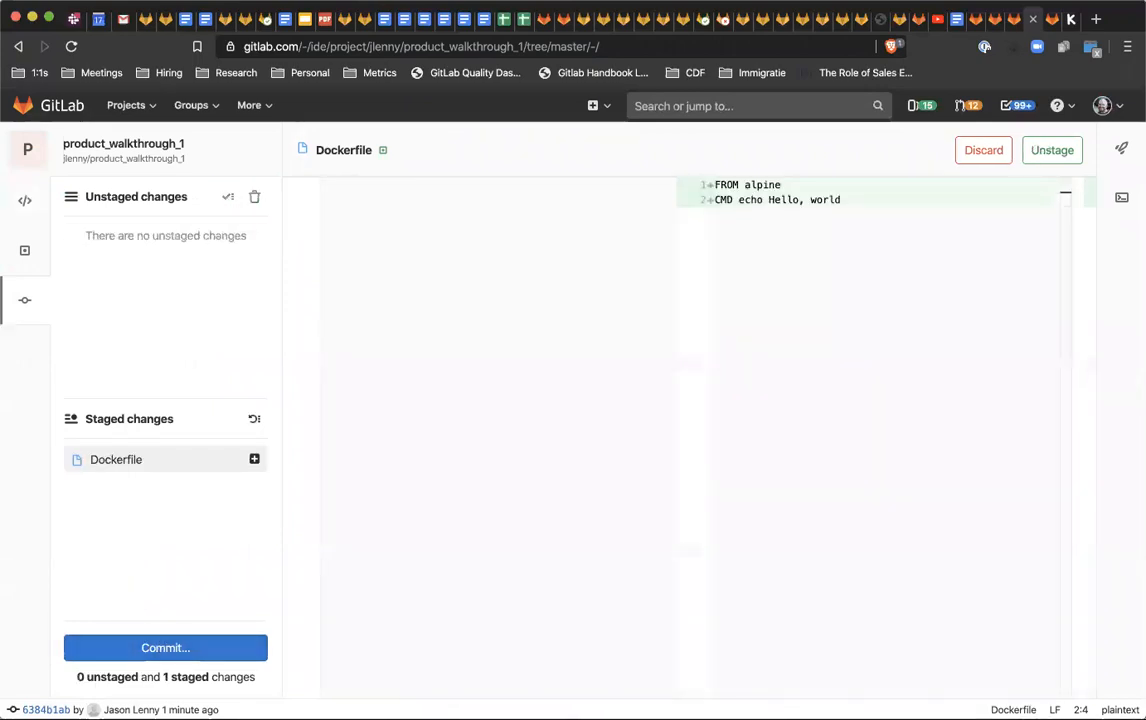
{"action": "left_click", "coordinate": [205, 655]}
{"action": "left_click", "coordinate": [86, 408]}
{"action": "type", "text": "Add Dockerfile"}
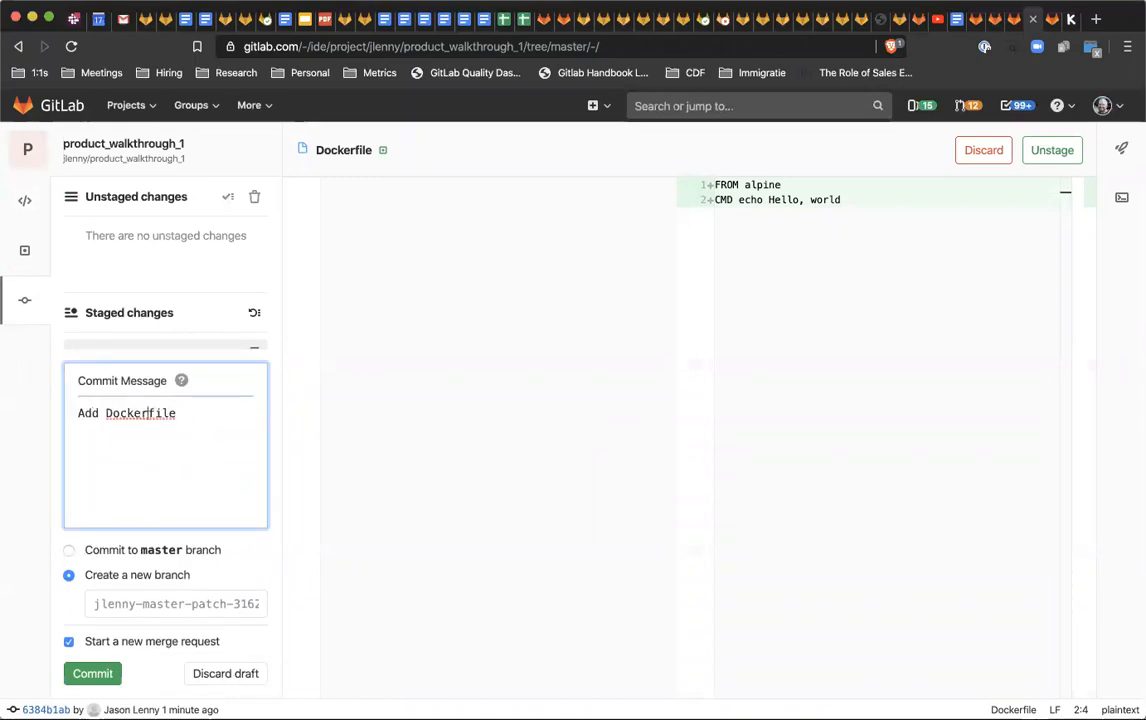
{"action": "type", "text": "simple"}
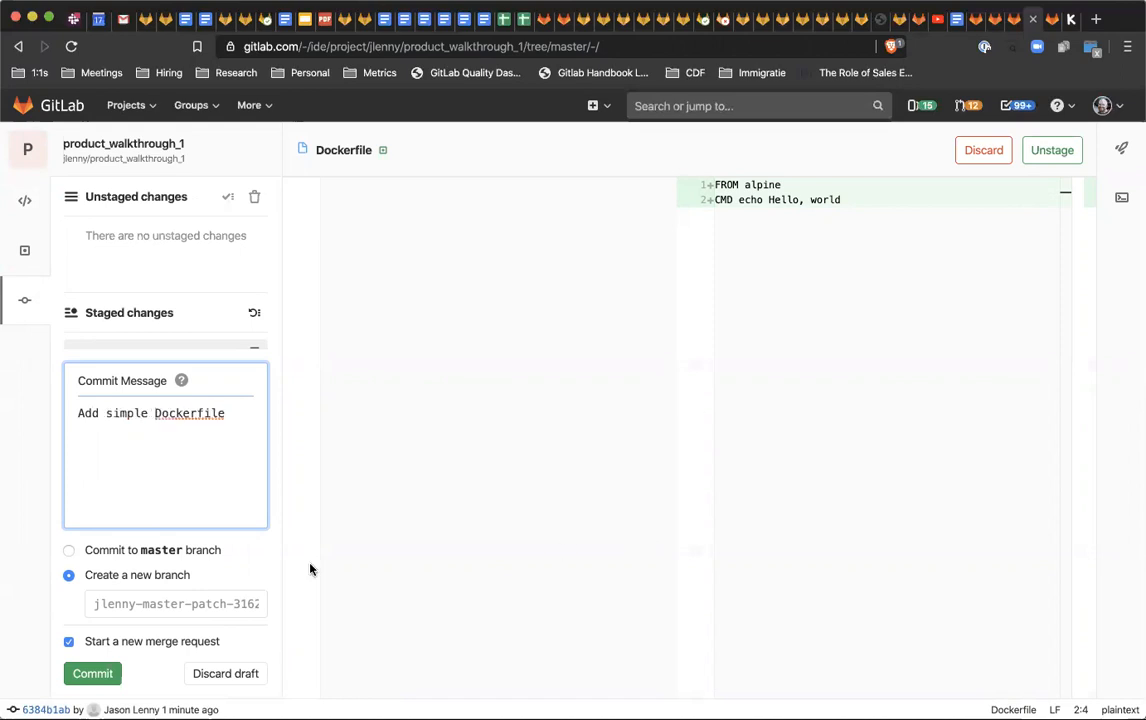
{"action": "left_click", "coordinate": [90, 673]}
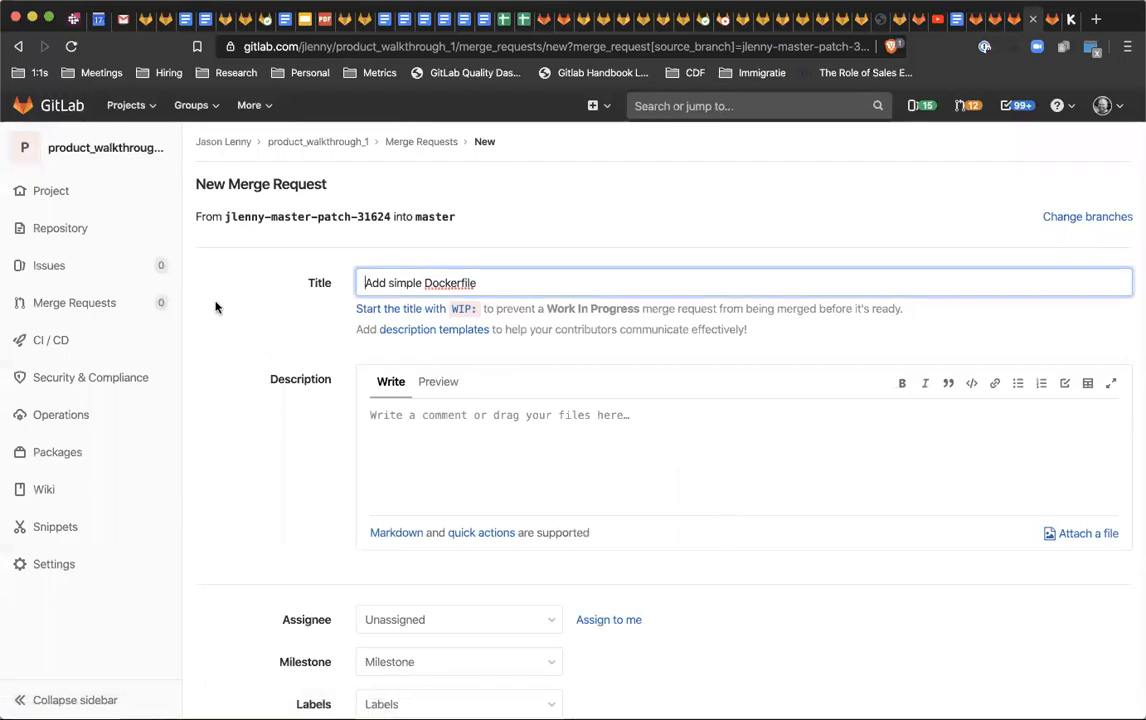
Set the new merge request to delete its source branch when it is accepted
{"action": "scroll", "coordinate": [281, 370], "scroll_direction": "down", "scroll_amount": 1}
{"action": "scroll", "coordinate": [281, 370], "scroll_direction": "down", "scroll_amount": 10}
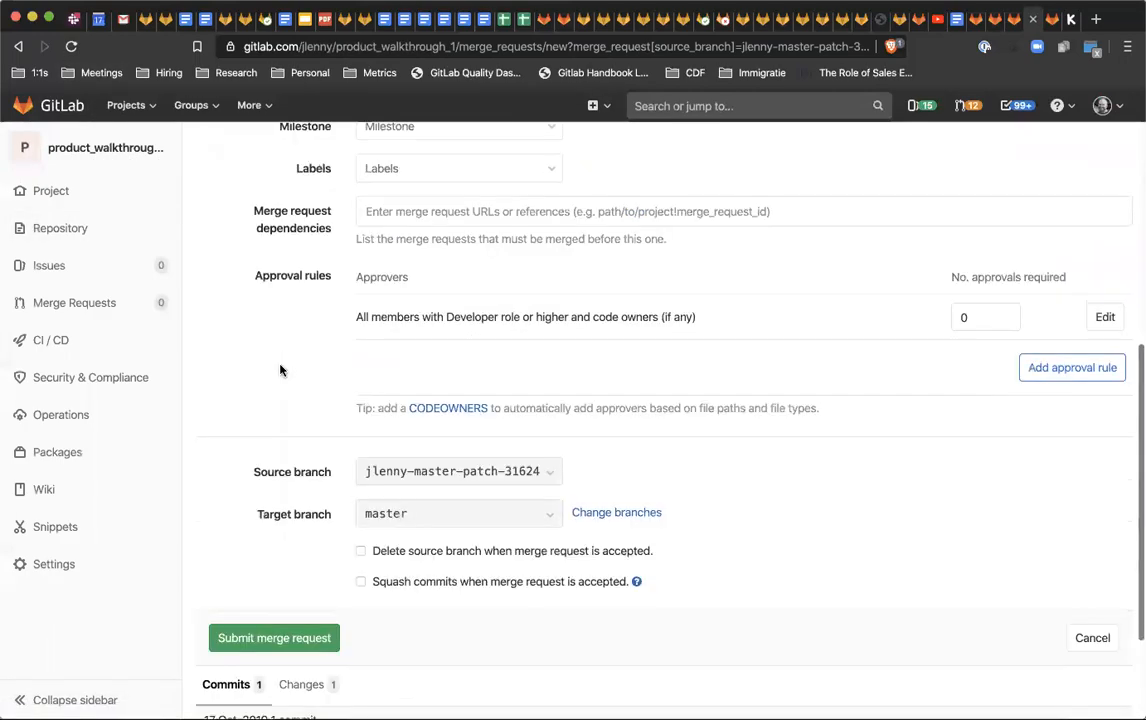
{"action": "left_click", "coordinate": [360, 551]}
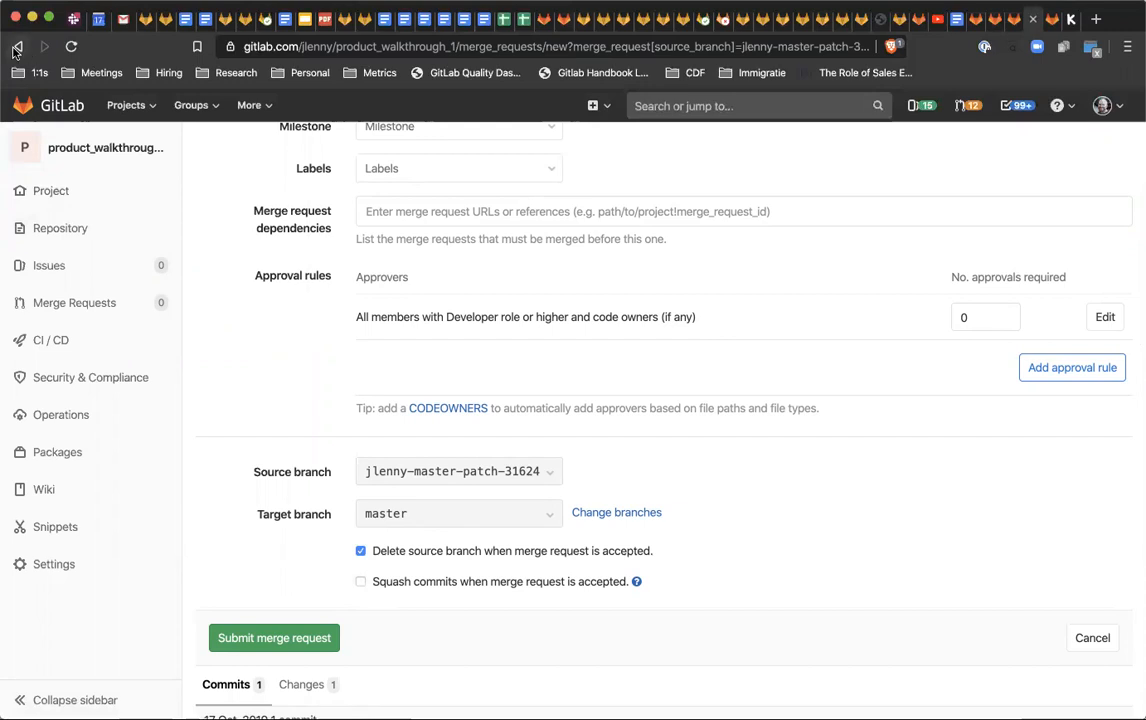
Go back to the Web IDE, review the latest changes to the Dockerfile on the patch branch, and reopen the file for editing
{"action": "left_click", "coordinate": [15, 50]}
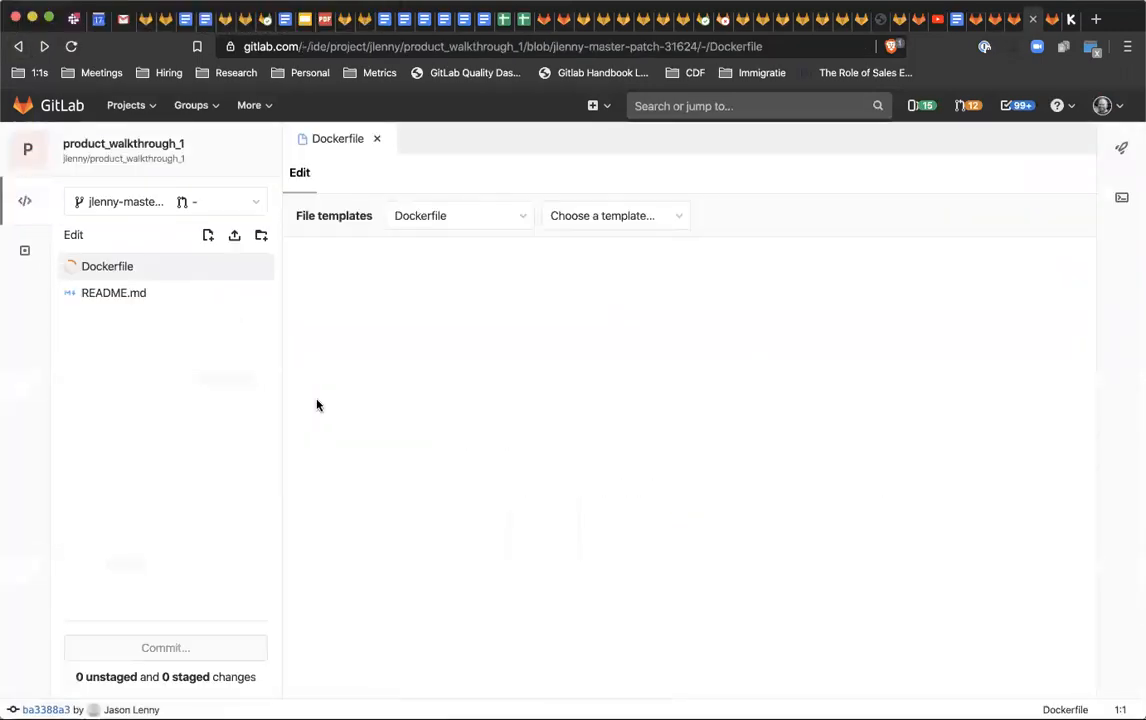
{"action": "left_click", "coordinate": [25, 250]}
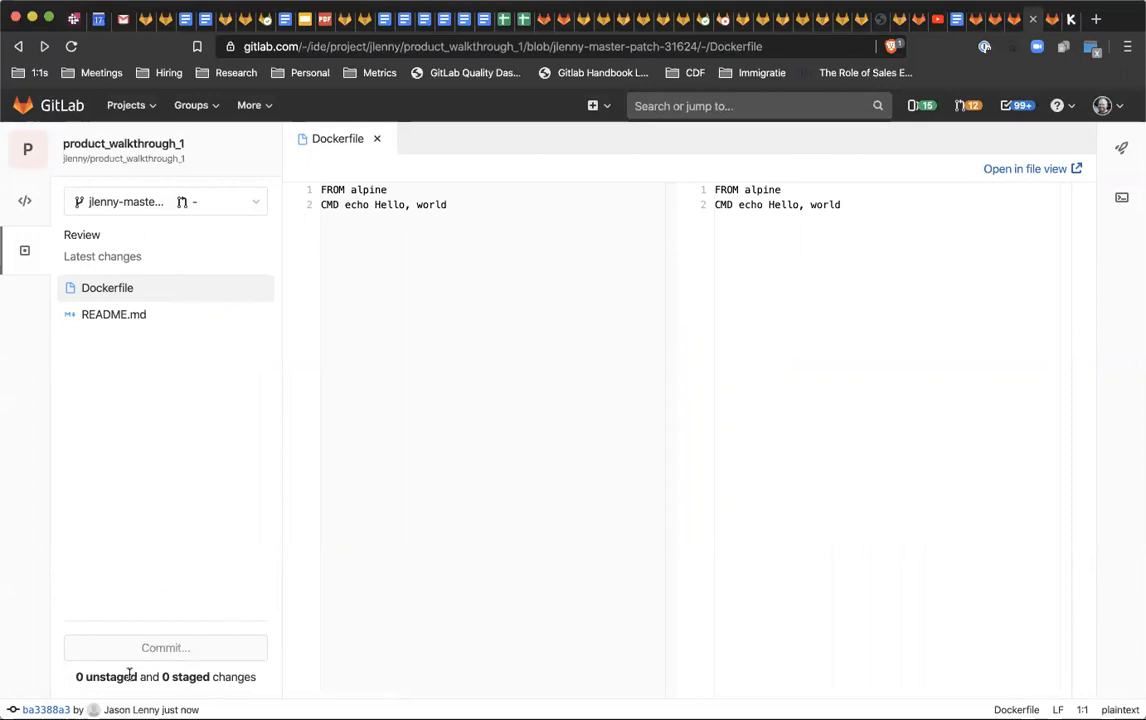
{"action": "left_click", "coordinate": [22, 200]}
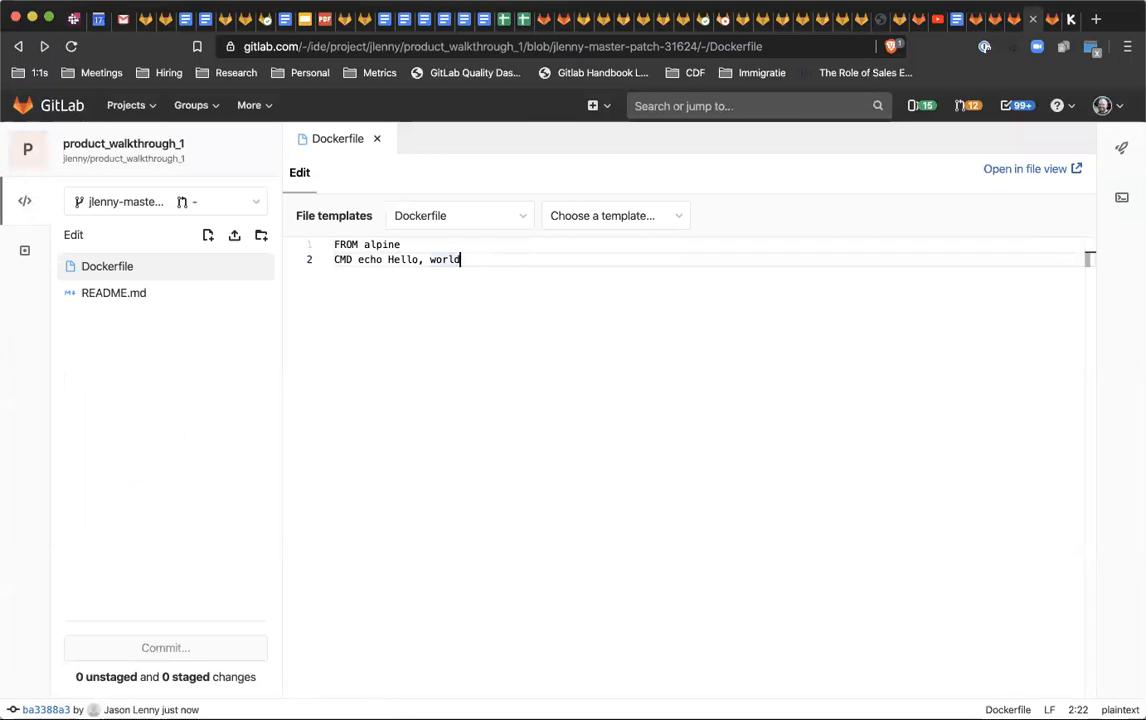
Add an empty line at the end of the Dockerfile and commit it to the existing patch branch without starting a merge request
{"action": "key", "text": "Return"}
{"action": "left_click", "coordinate": [25, 300]}
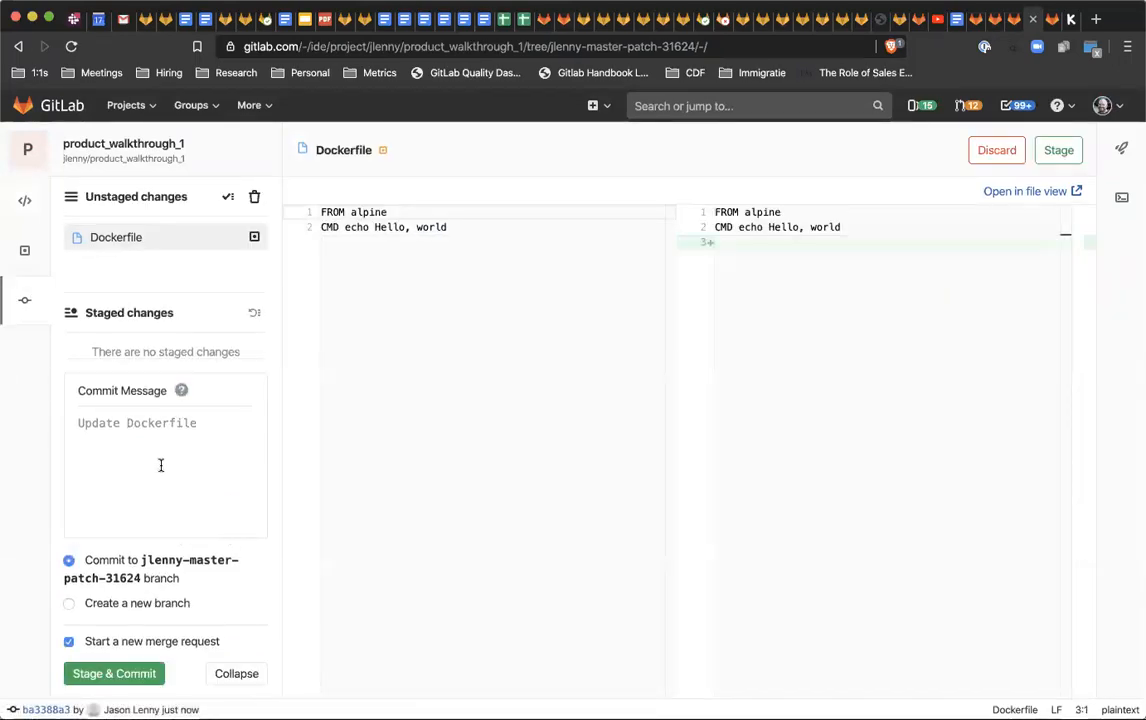
{"action": "left_click", "coordinate": [96, 639]}
{"action": "left_click", "coordinate": [121, 443]}
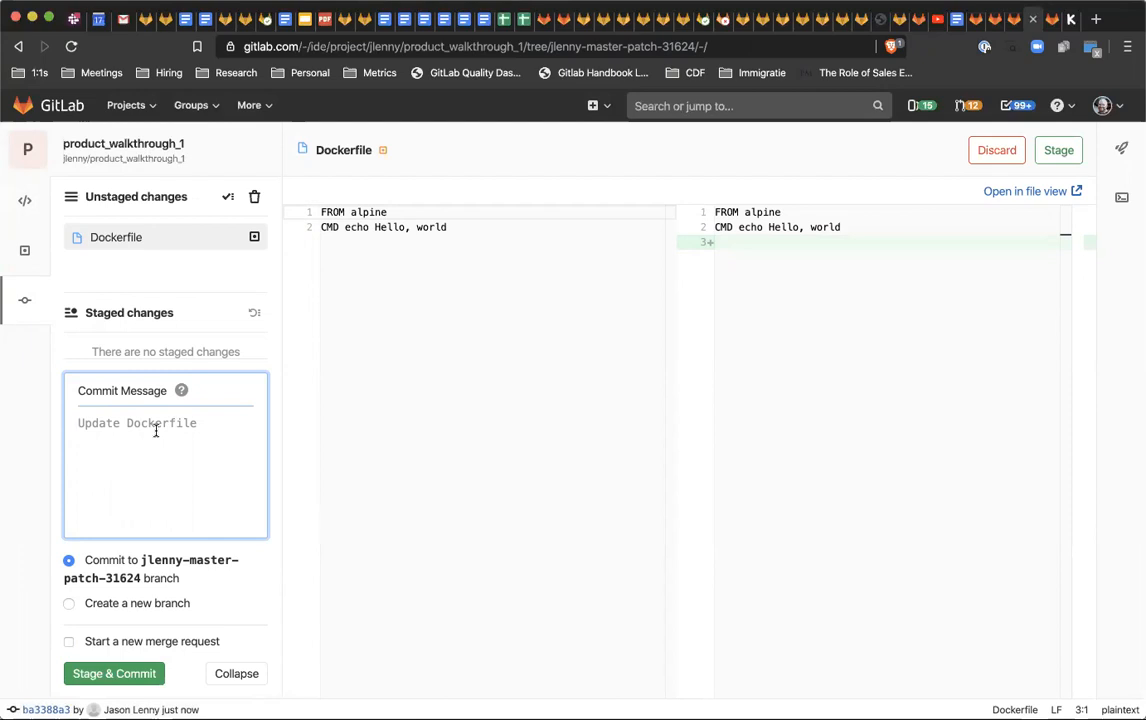
{"action": "left_click", "coordinate": [97, 673]}
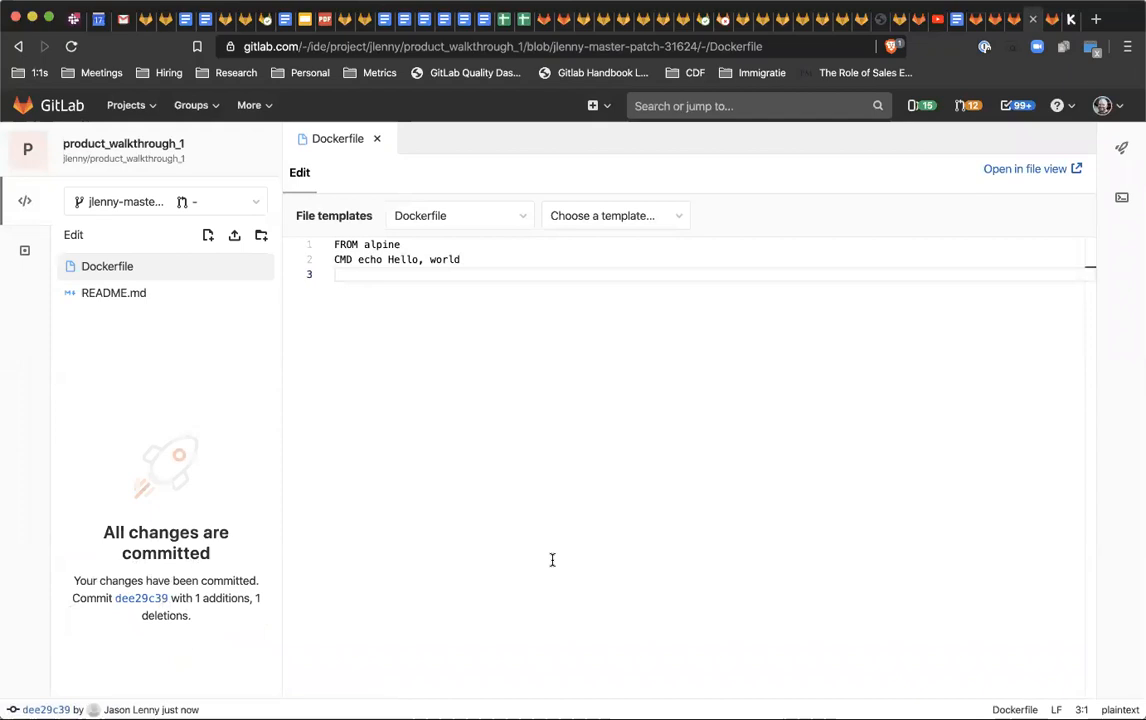
View the project's details page, return to the Web IDE, and switch it to the master branch
{"action": "left_click", "coordinate": [1015, 27]}
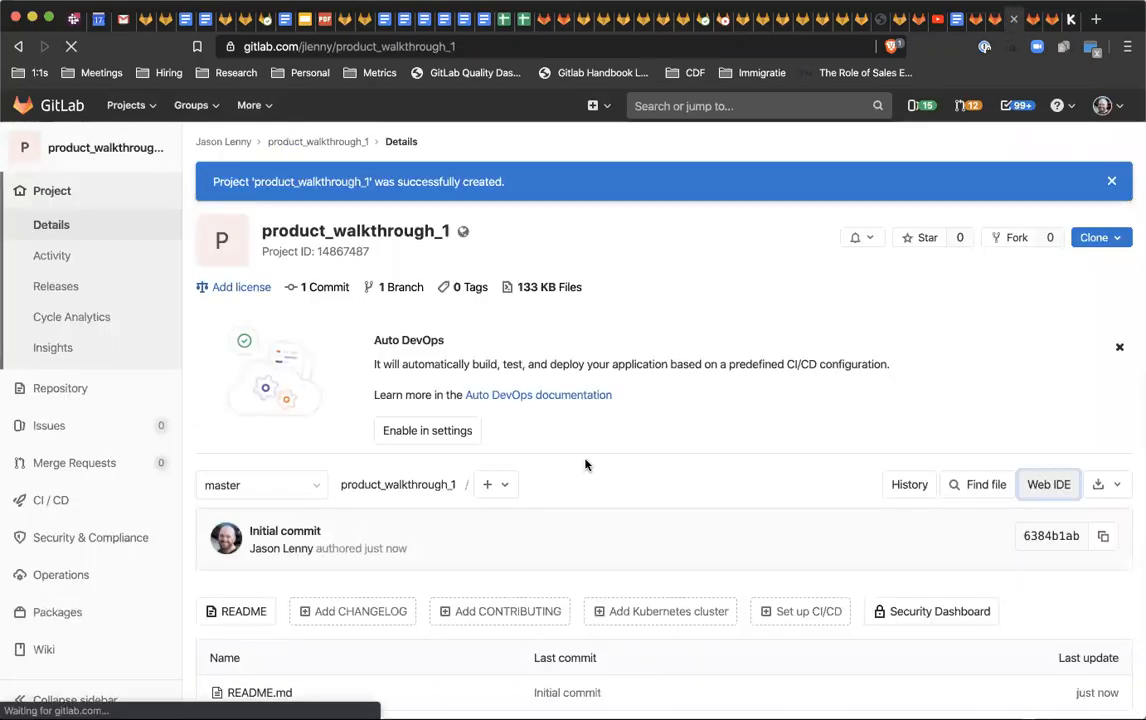
{"action": "scroll", "coordinate": [586, 466], "scroll_direction": "down", "scroll_amount": 5}
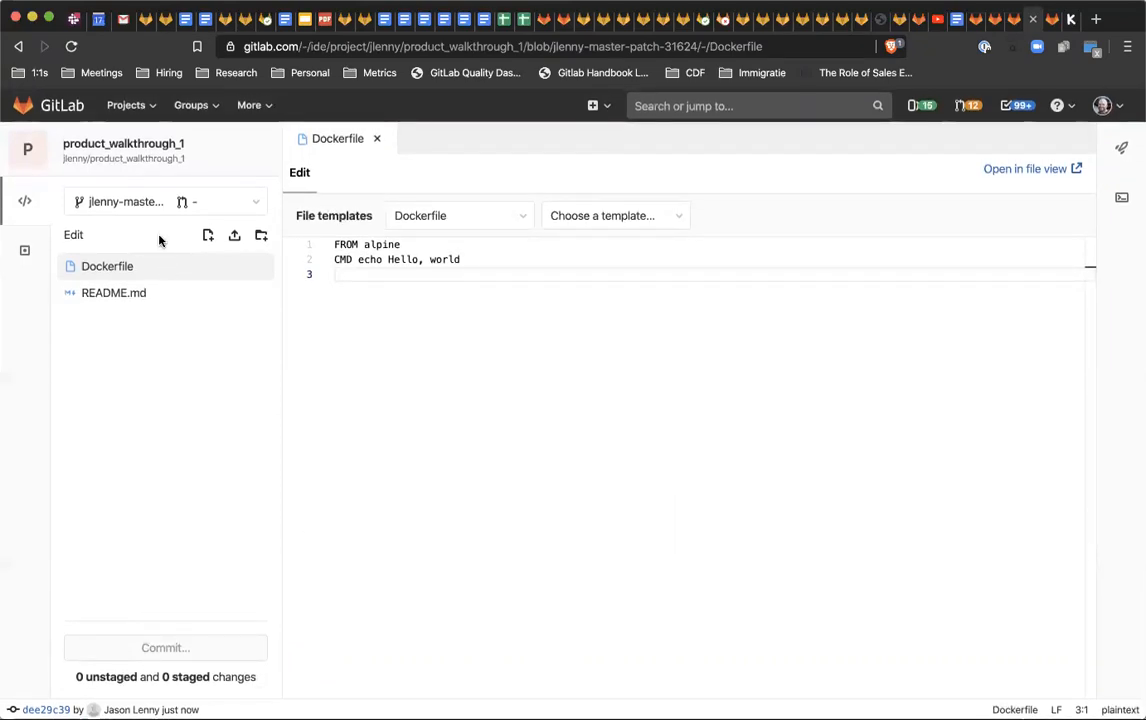
{"action": "left_click", "coordinate": [138, 203]}
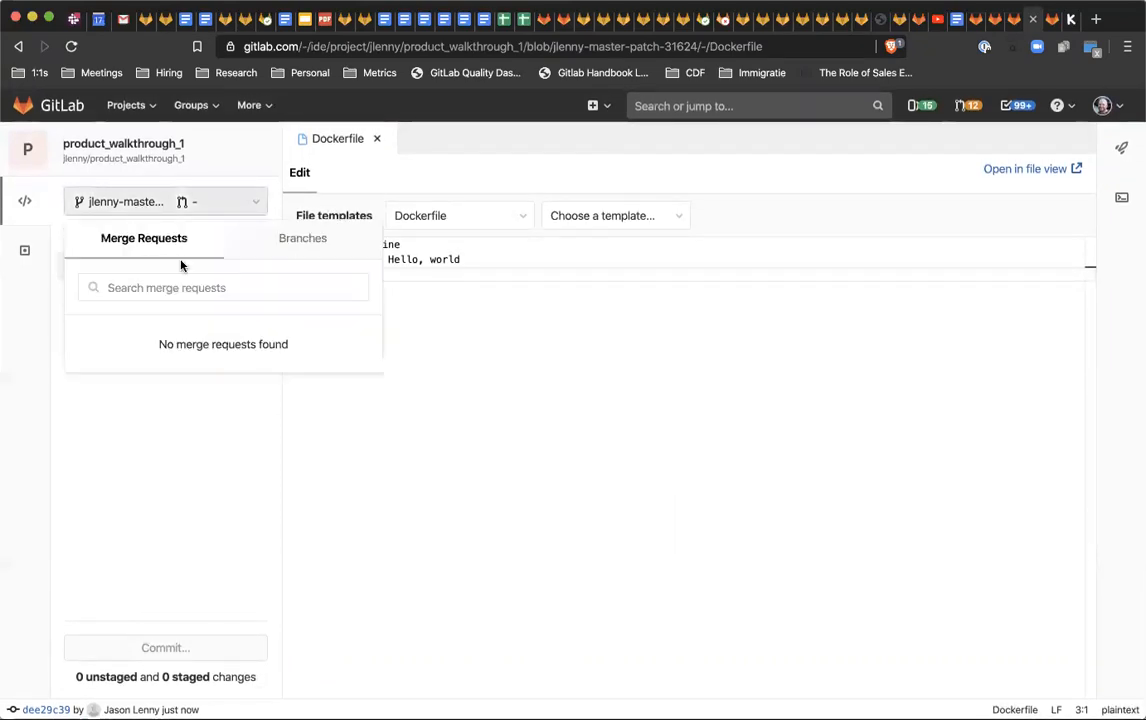
{"action": "left_click", "coordinate": [302, 240]}
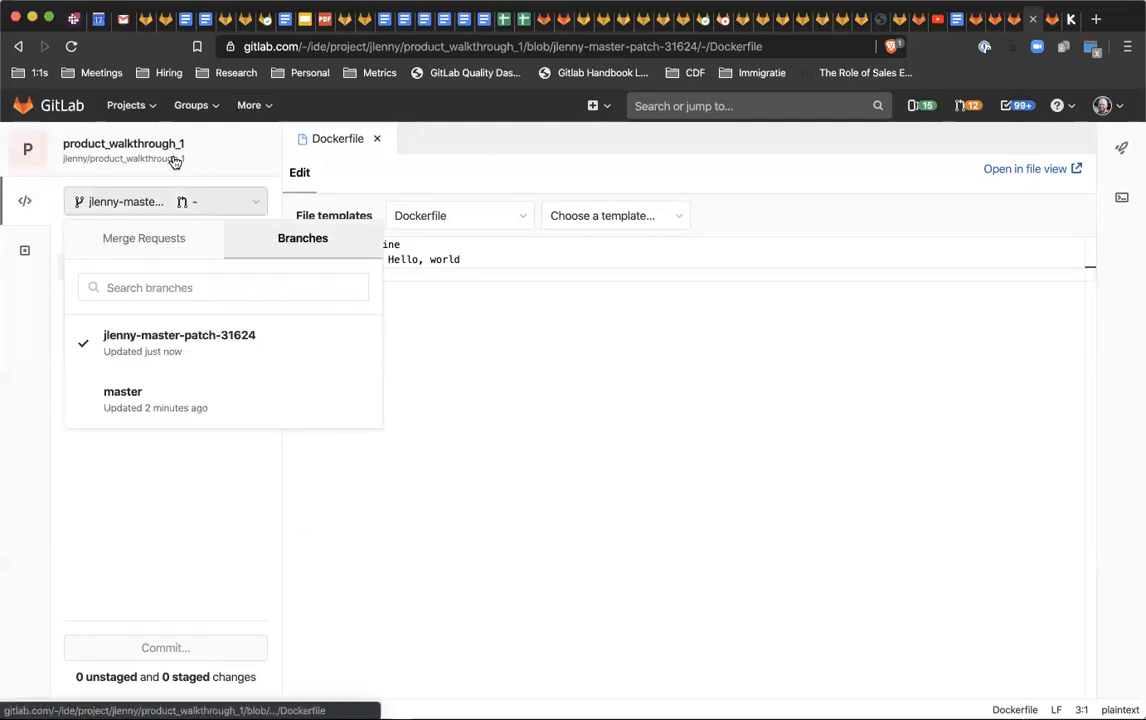
{"action": "left_click", "coordinate": [217, 408]}
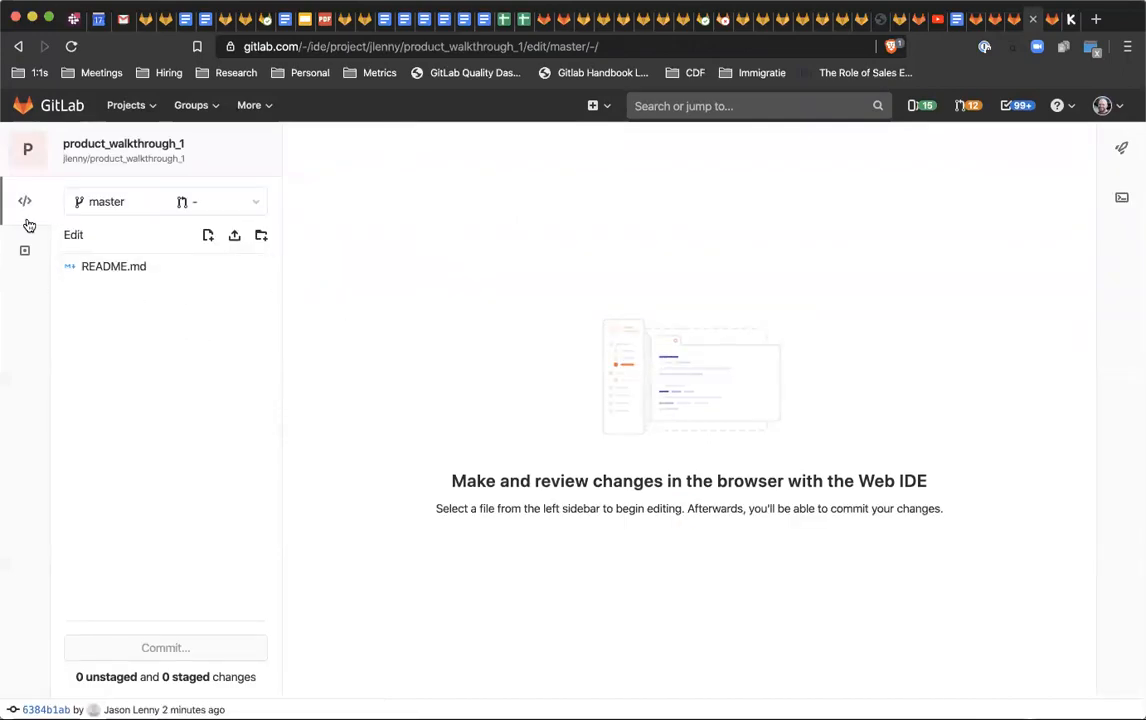
Create a new file named Dockerfile on the master branch
{"action": "left_click", "coordinate": [206, 236]}
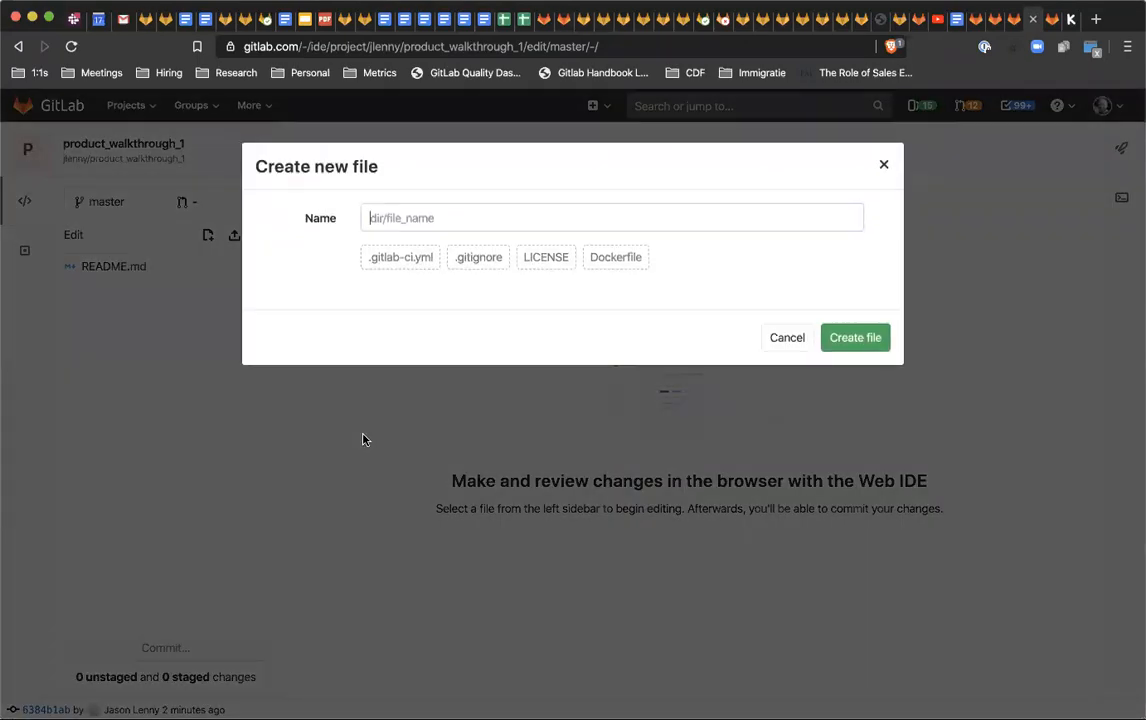
{"action": "type", "text": "Dockerifle"}
{"action": "key", "text": "BackSpace"}
{"action": "key", "text": "BackSpace"}
{"action": "key", "text": "BackSpace"}
{"action": "key", "text": "BackSpace"}
{"action": "type", "text": "file"}
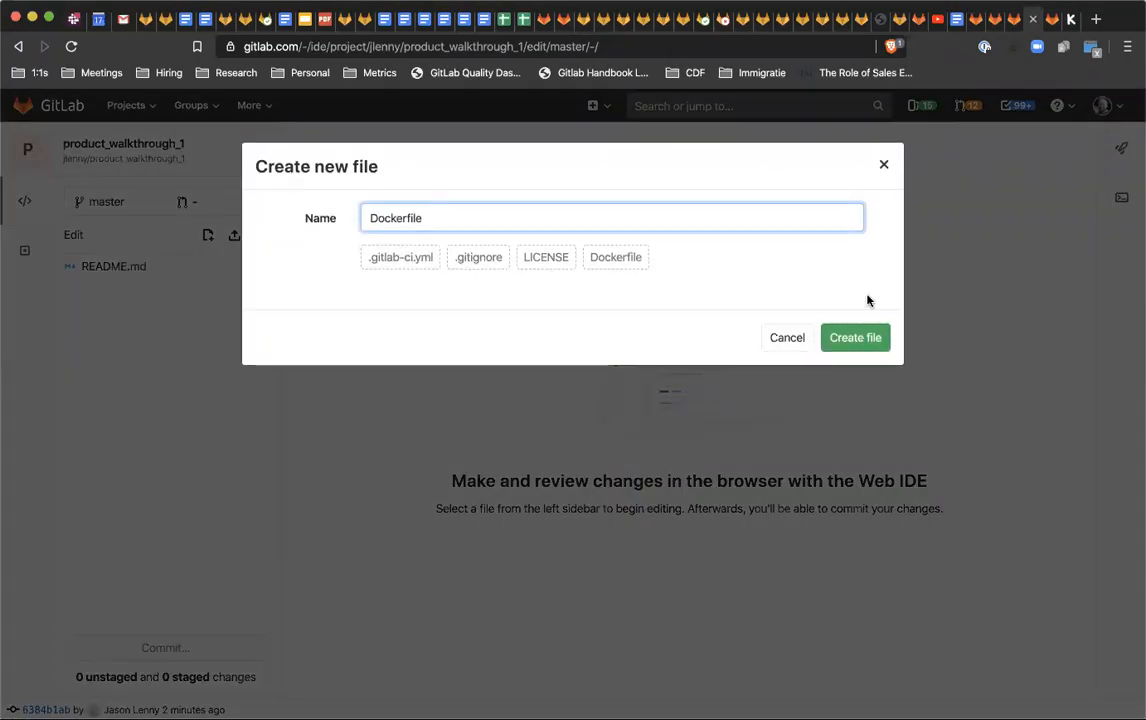
{"action": "left_click", "coordinate": [839, 350]}
Write two lines in the new Dockerfile: "FROM alpine" and "CMD echo Hello, world!"
{"action": "type", "text": "FROM alpine"}
{"action": "key", "text": "Return"}
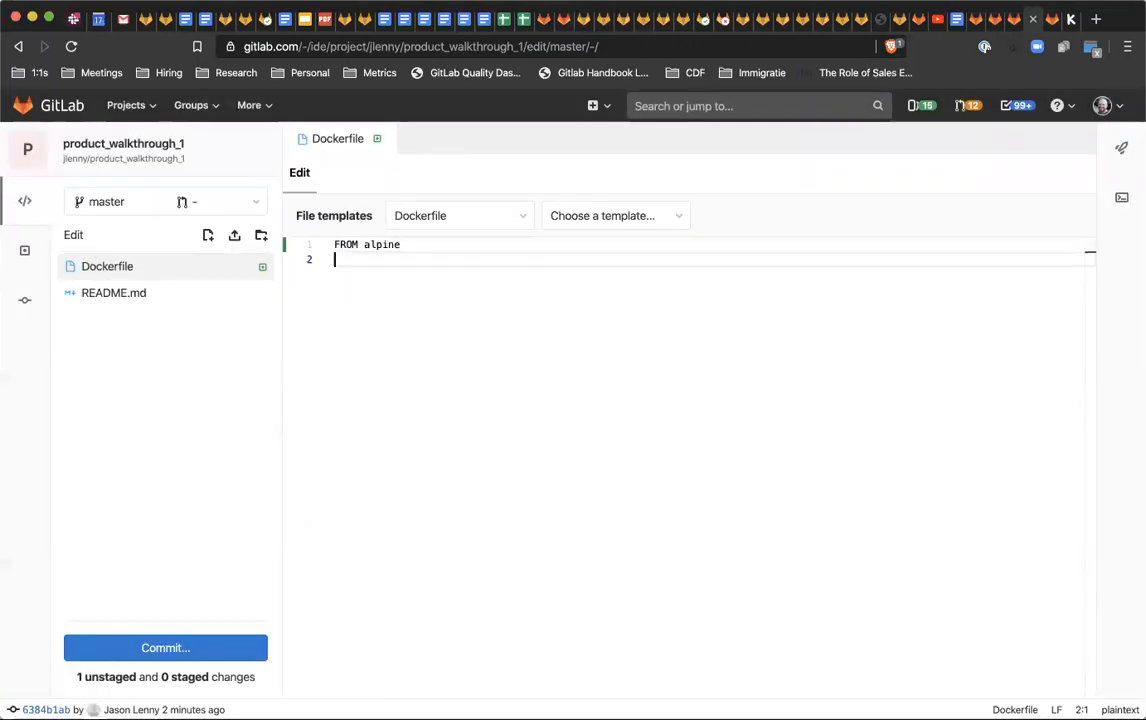
{"action": "type", "text": "CMD ec"}
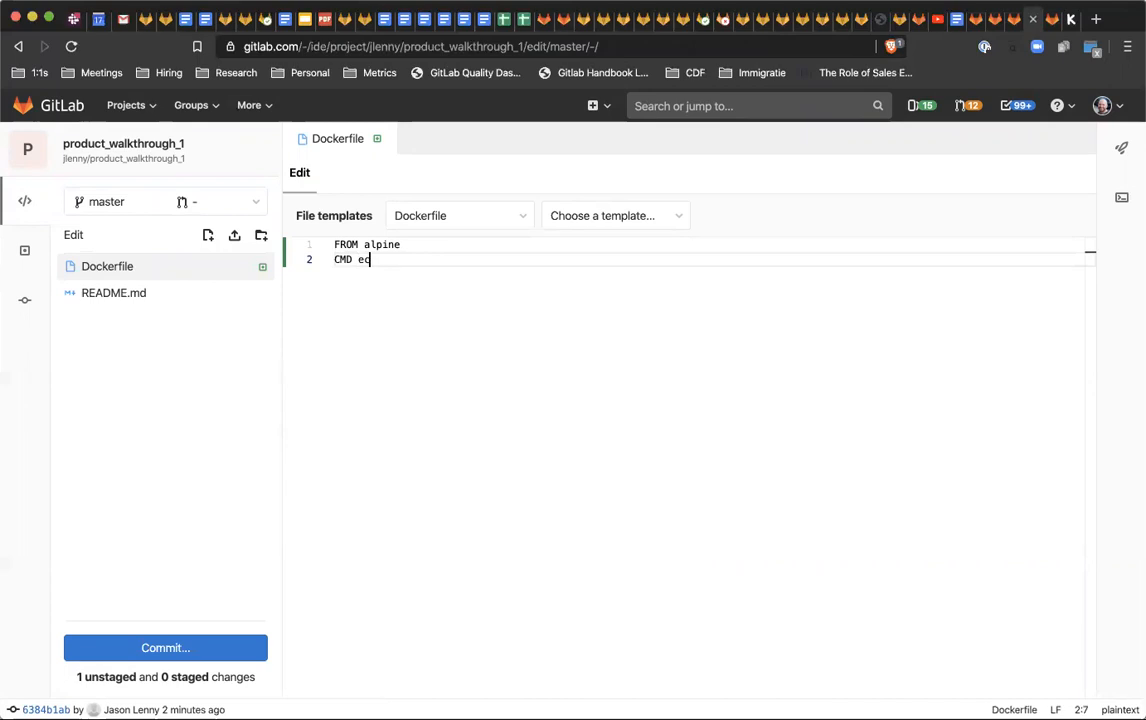
{"action": "type", "text": "ho Hello, world!"}
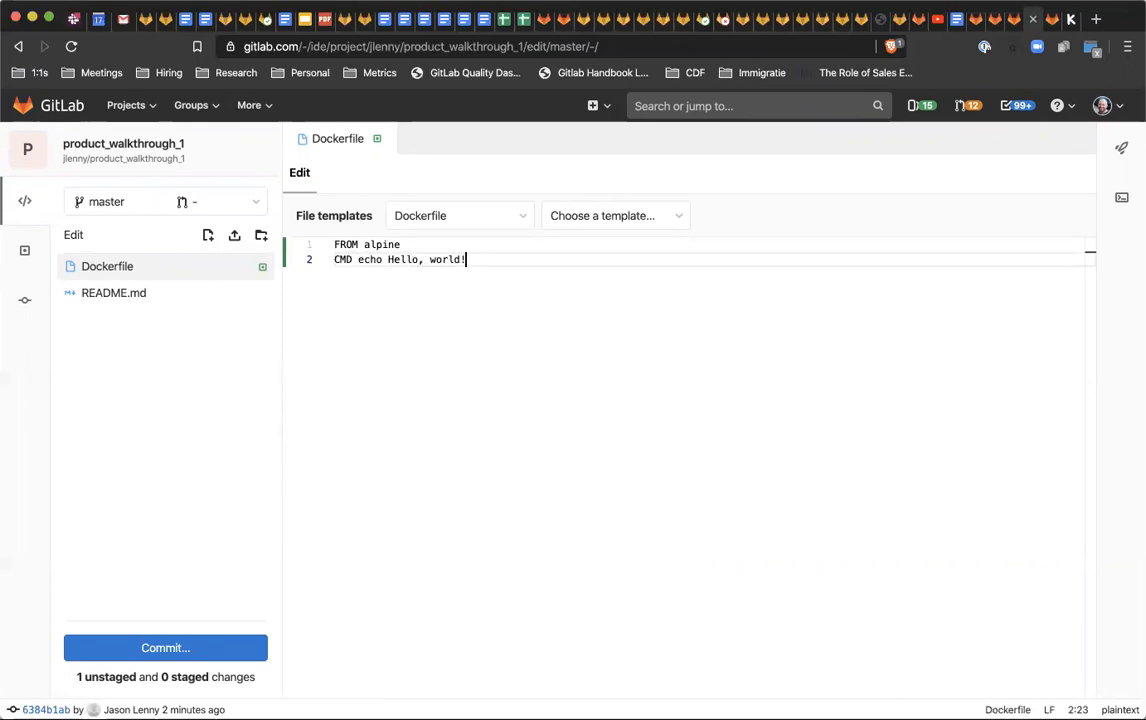
Stage and commit the Dockerfile directly to the master branch with the message "Add Dockerfile"
{"action": "left_click", "coordinate": [27, 298]}
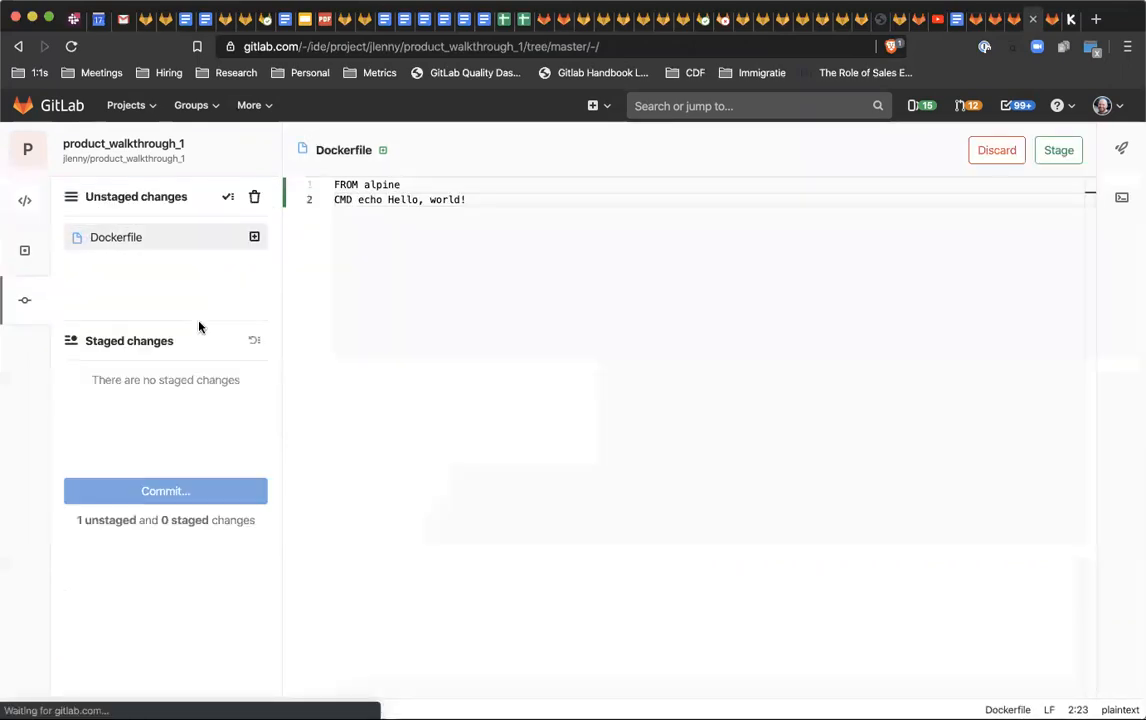
{"action": "left_click", "coordinate": [98, 550]}
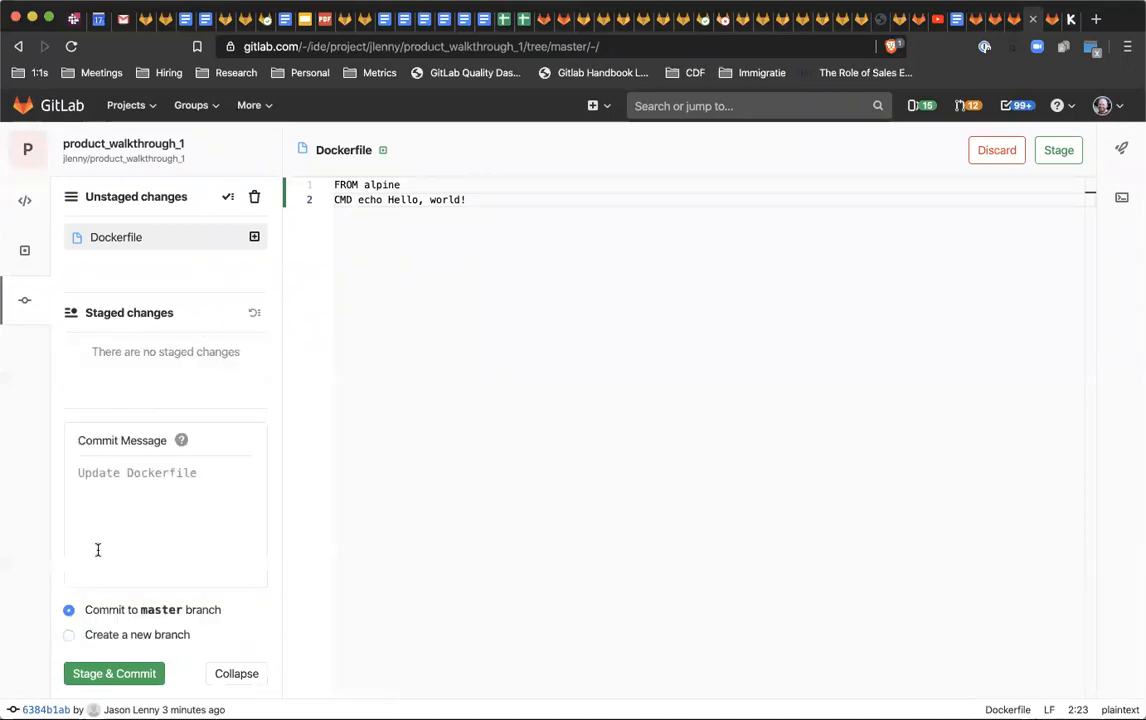
{"action": "left_click", "coordinate": [146, 479]}
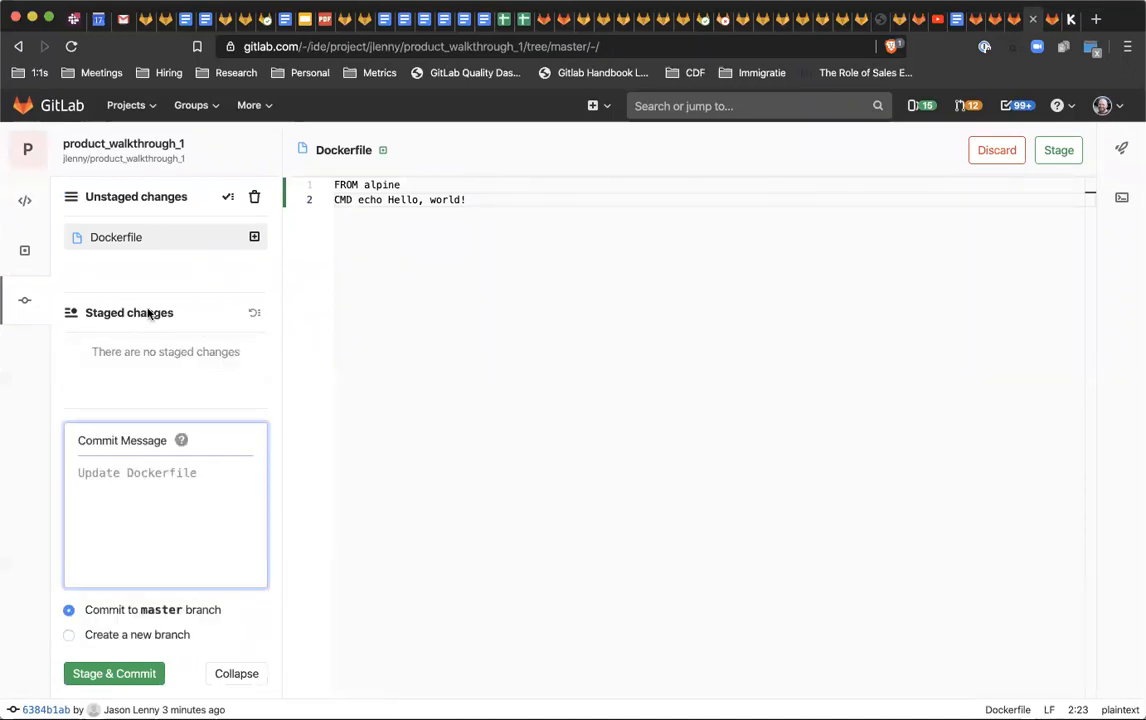
{"action": "type", "text": "Add Dockerfile"}
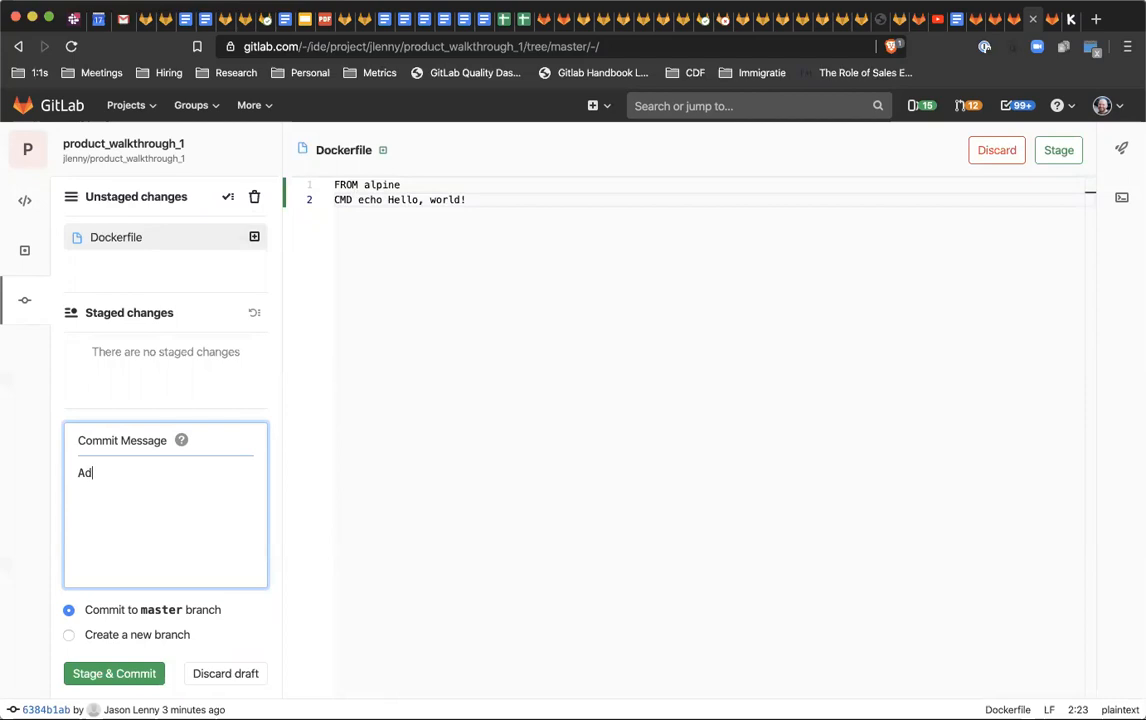
{"action": "left_click", "coordinate": [112, 678]}
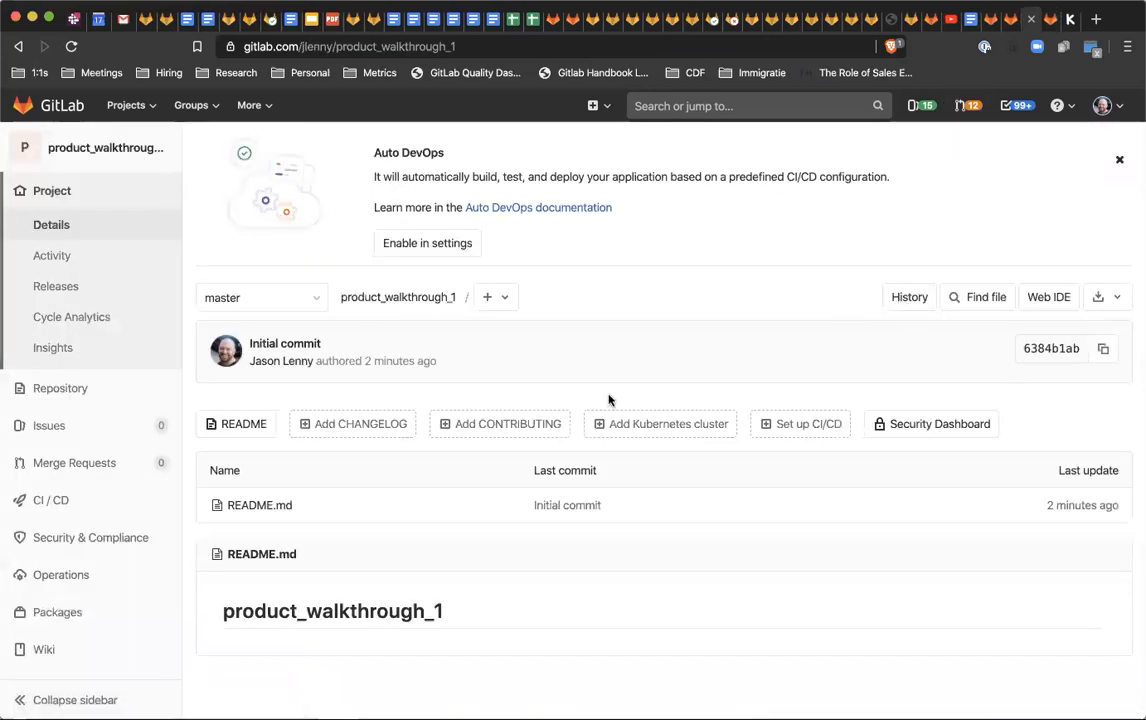
Refresh the project page, enable the default Auto DevOps pipeline with continuous deployment to production, and save the settings
{"action": "key", "text": "super+r"}
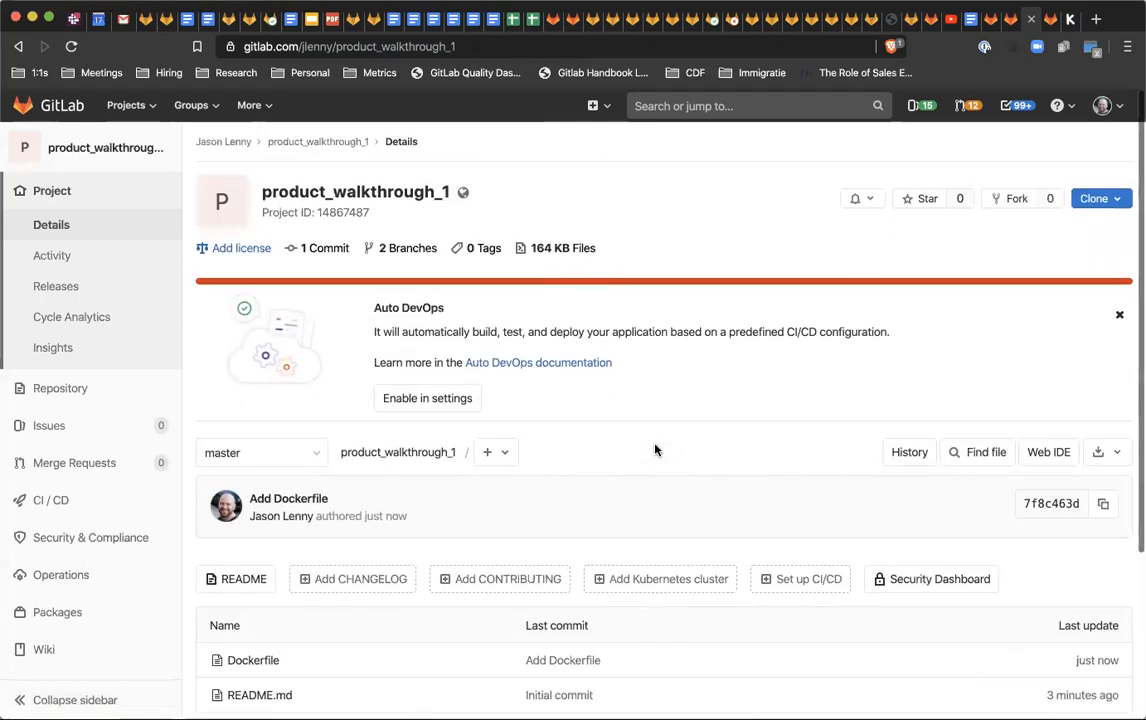
{"action": "left_click", "coordinate": [443, 398]}
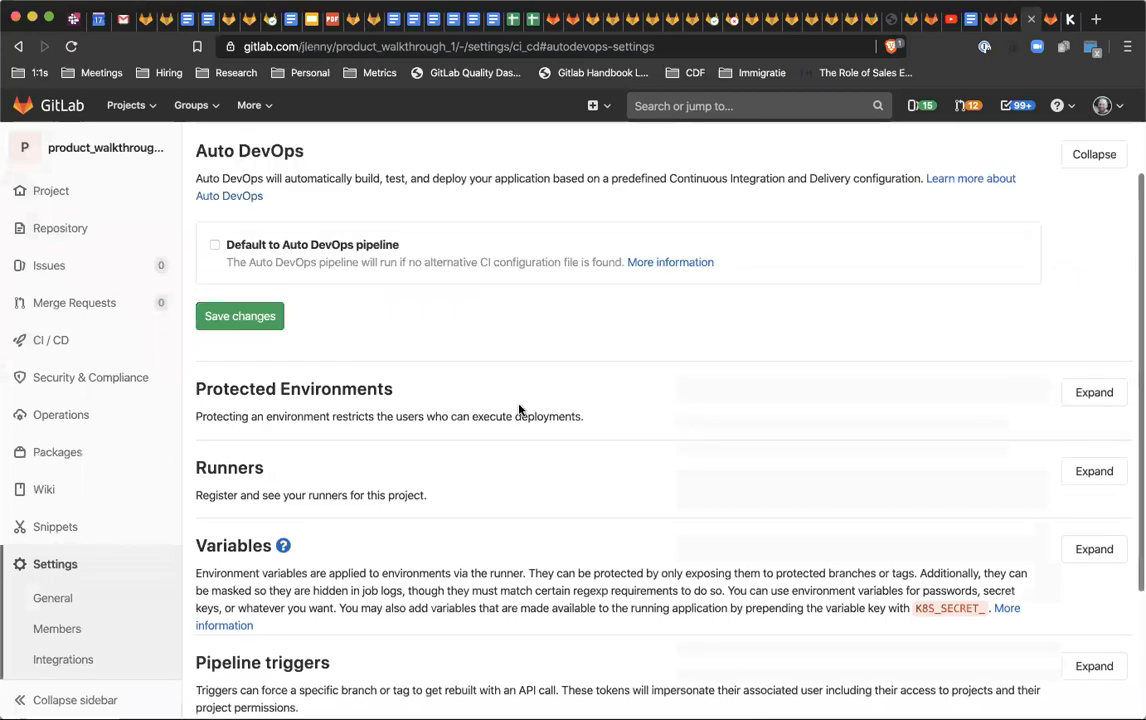
{"action": "left_click", "coordinate": [232, 250]}
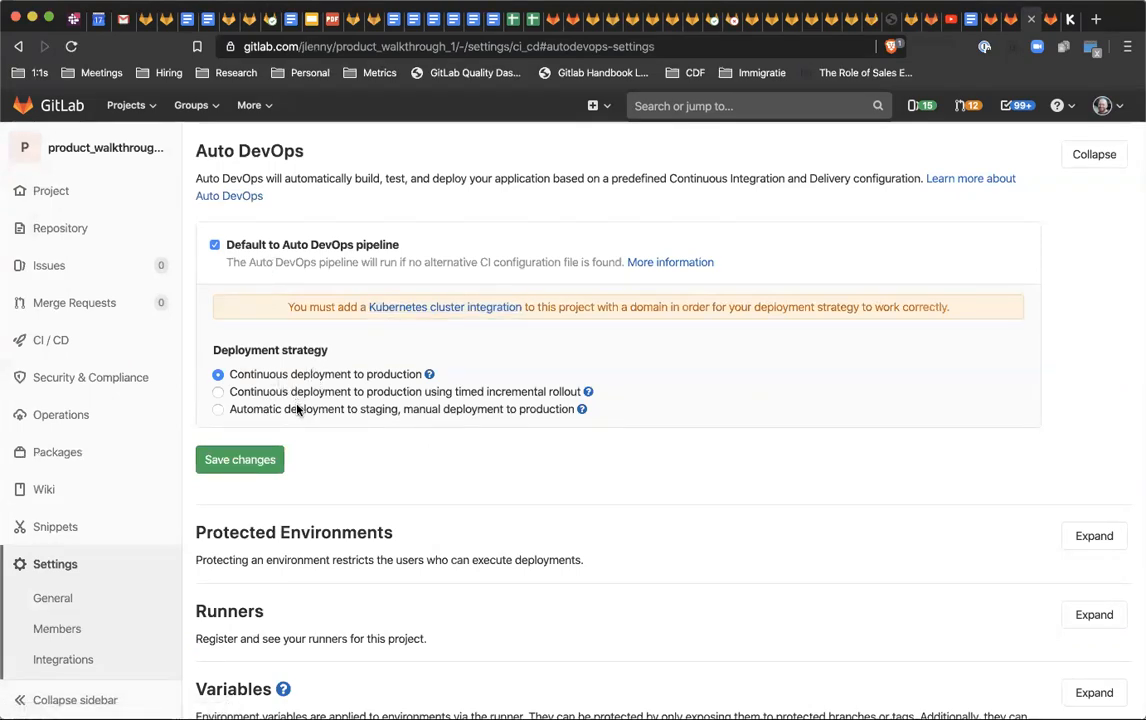
{"action": "left_click", "coordinate": [240, 460]}
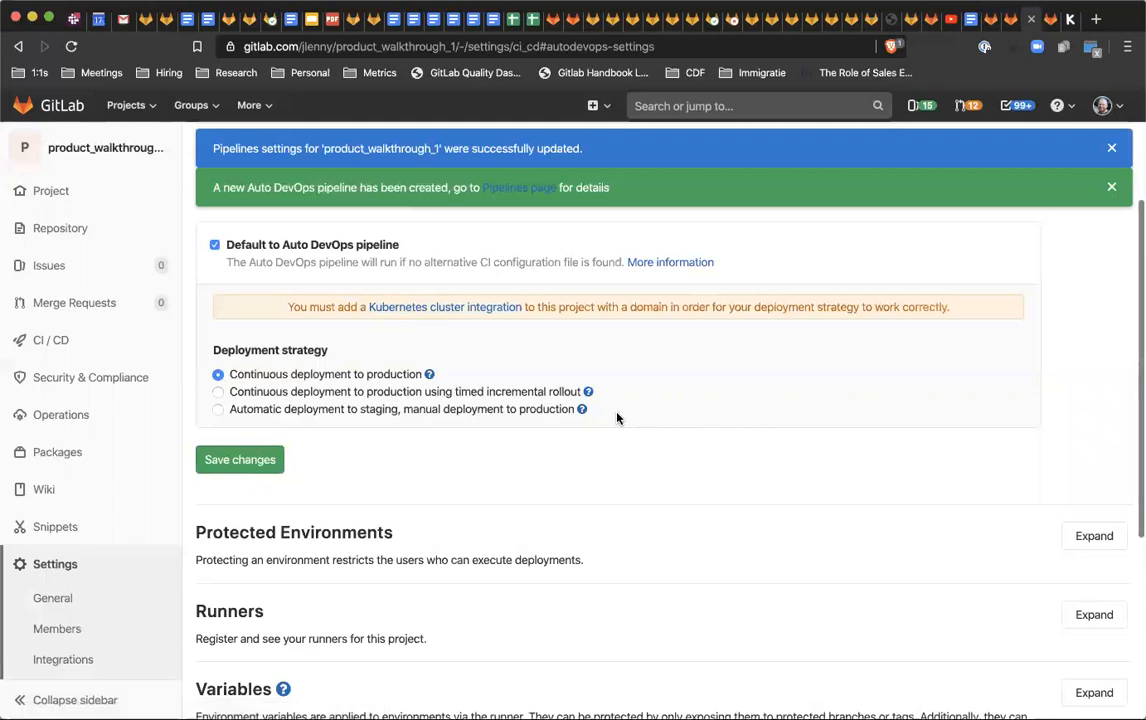
View the newly created Auto DevOps pipeline in the pipelines list and check the project's container registry
{"action": "left_click", "coordinate": [519, 187]}
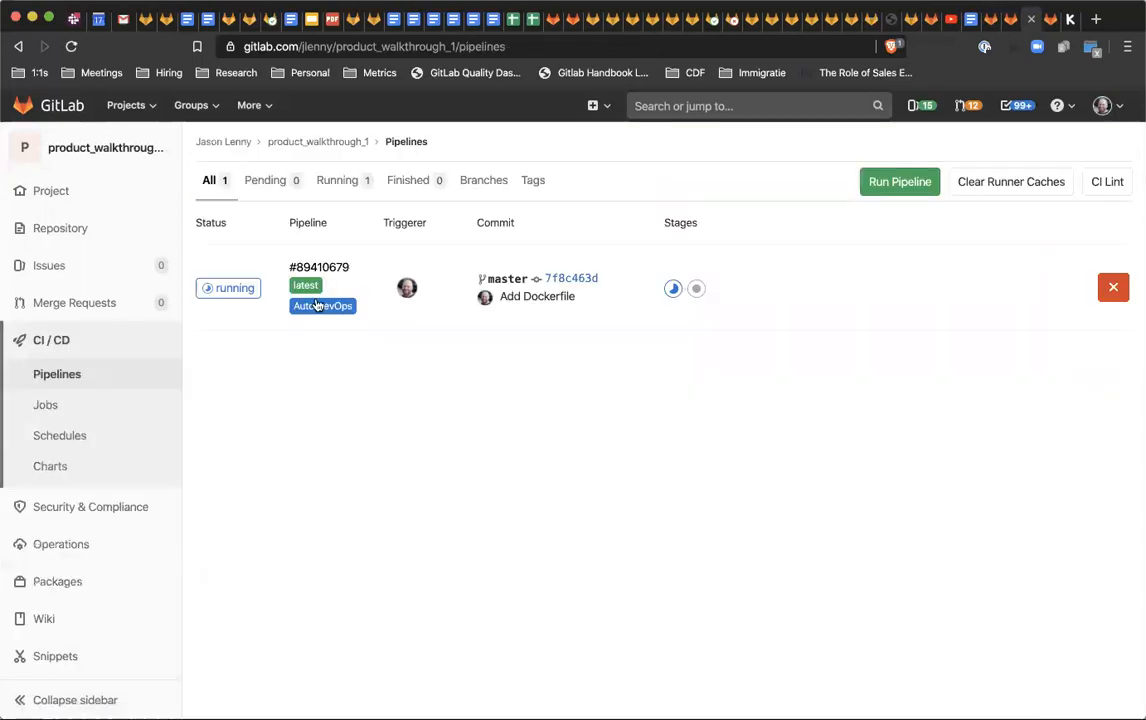
{"action": "left_click", "coordinate": [228, 288]}
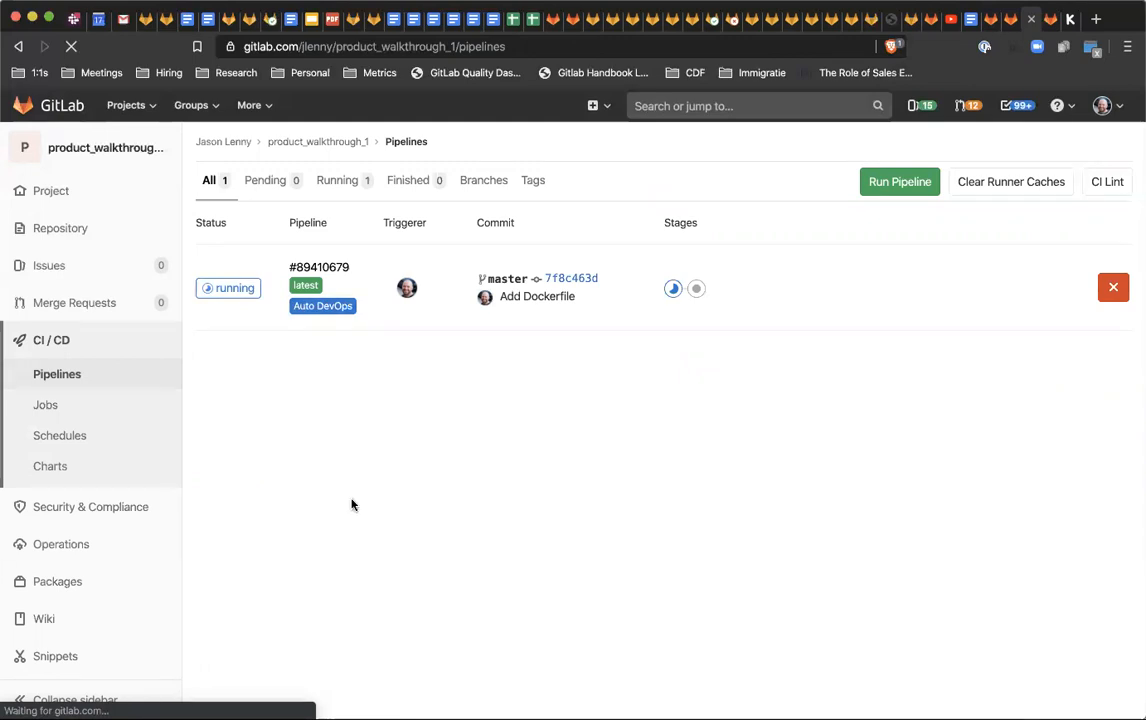
{"action": "mouse_move", "coordinate": [78, 590]}
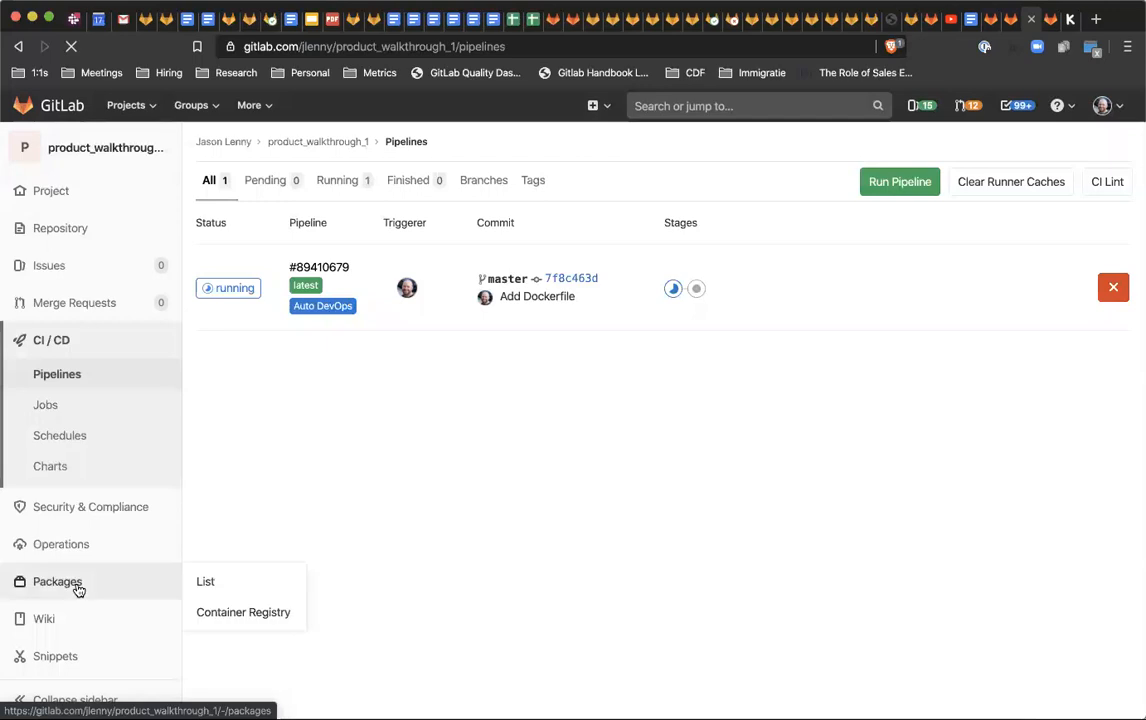
{"action": "left_click", "coordinate": [268, 613]}
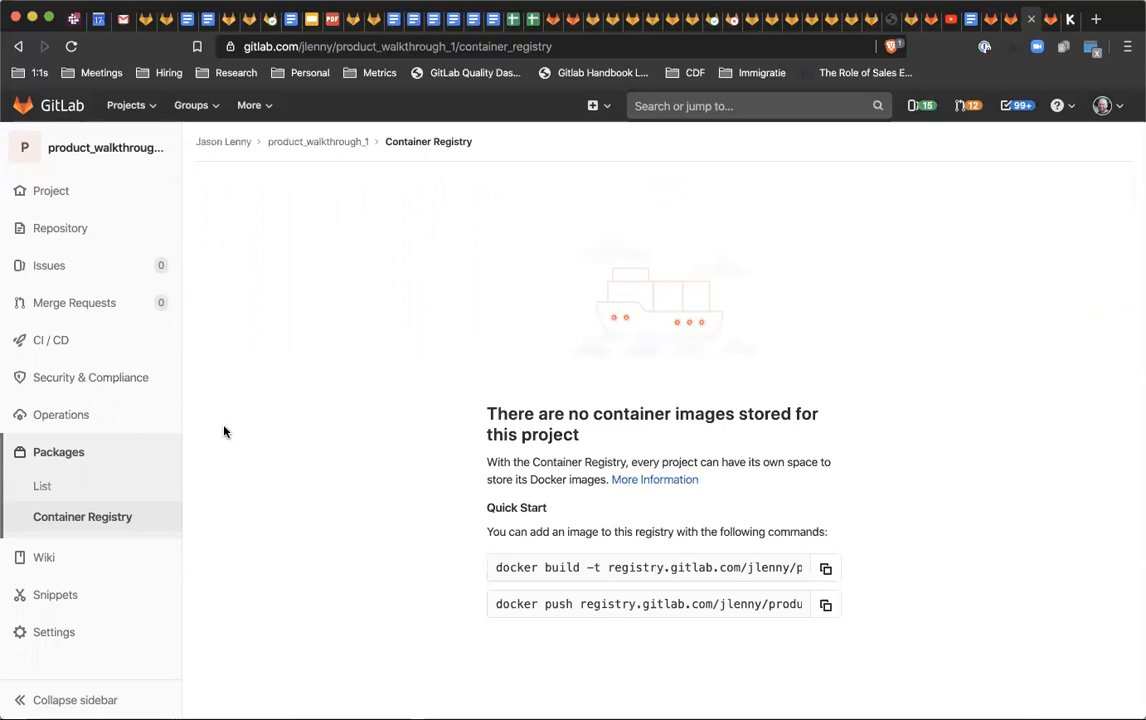
Return to the pipelines list, open the running Add Dockerfile pipeline, and examine its build and test jobs
{"action": "mouse_move", "coordinate": [77, 328]}
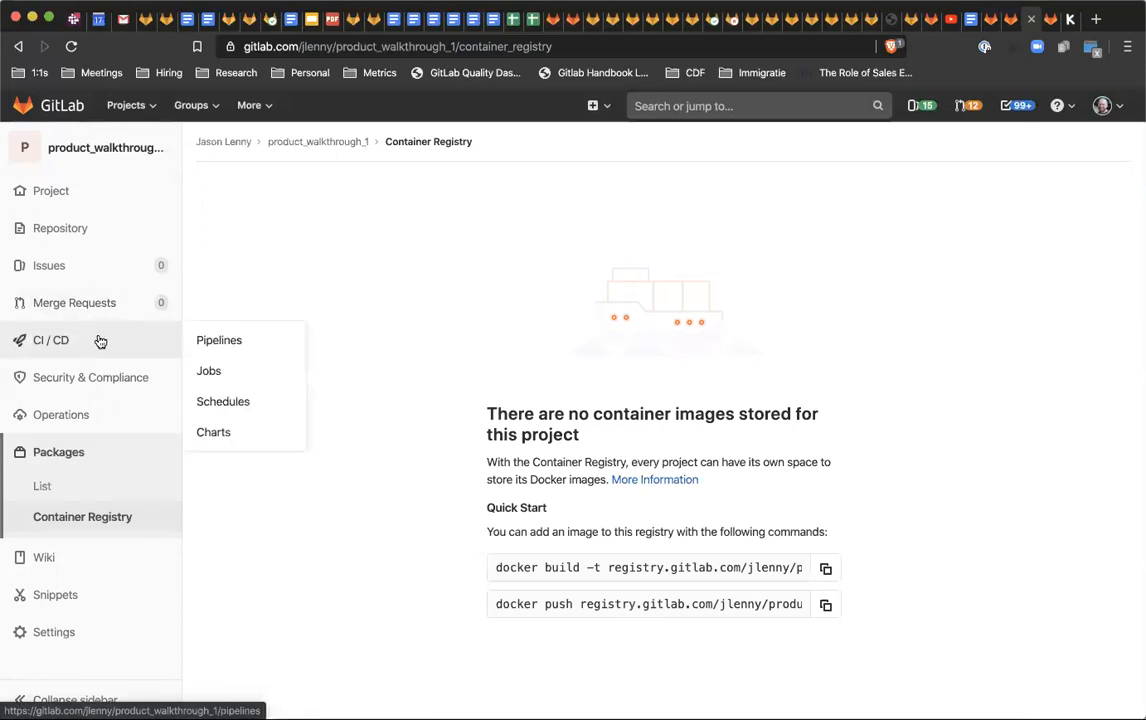
{"action": "left_click", "coordinate": [226, 340]}
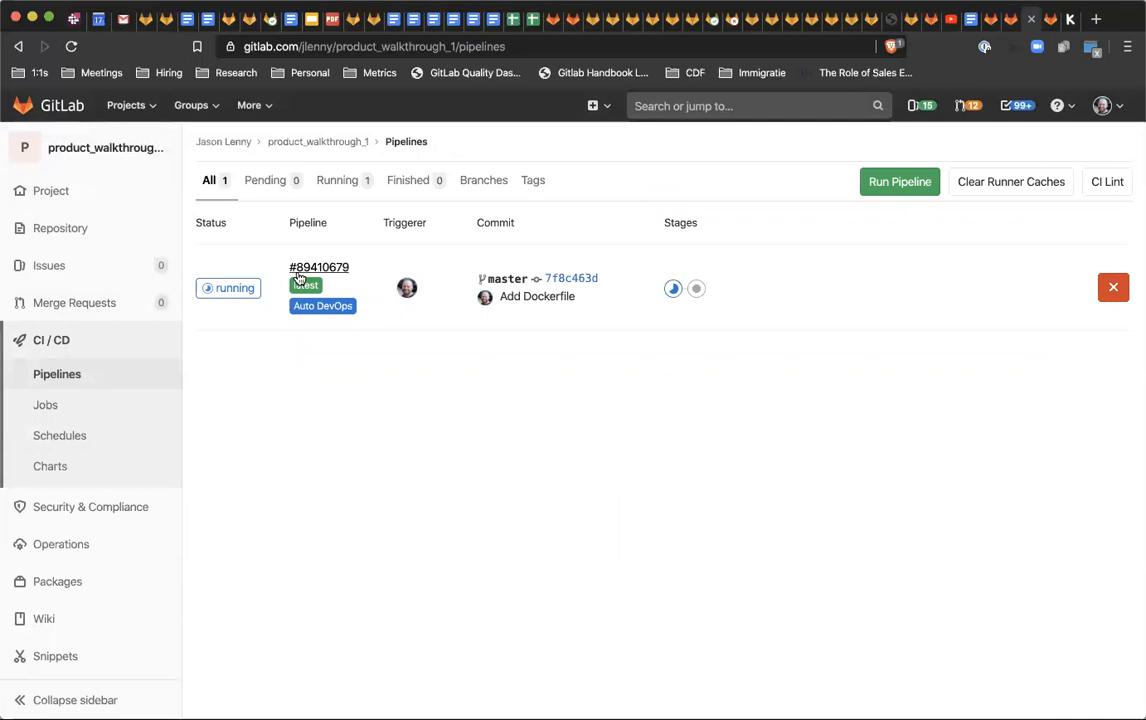
{"action": "left_click", "coordinate": [233, 292]}
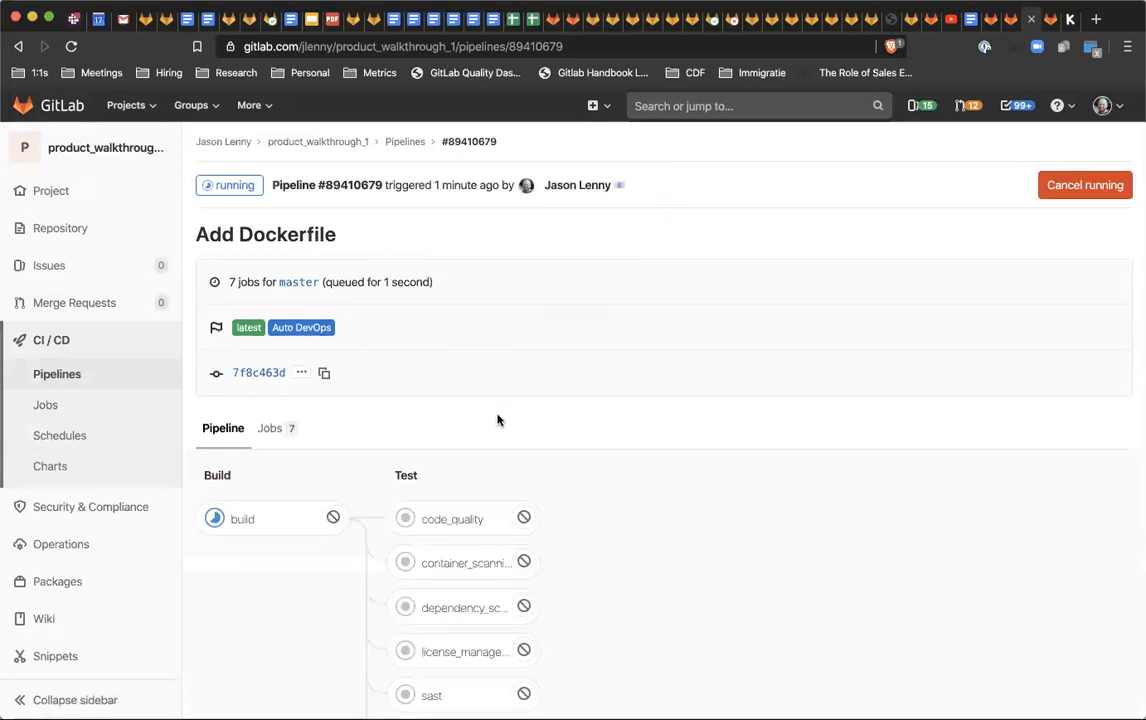
{"action": "scroll", "coordinate": [497, 420], "scroll_direction": "down", "scroll_amount": 2}
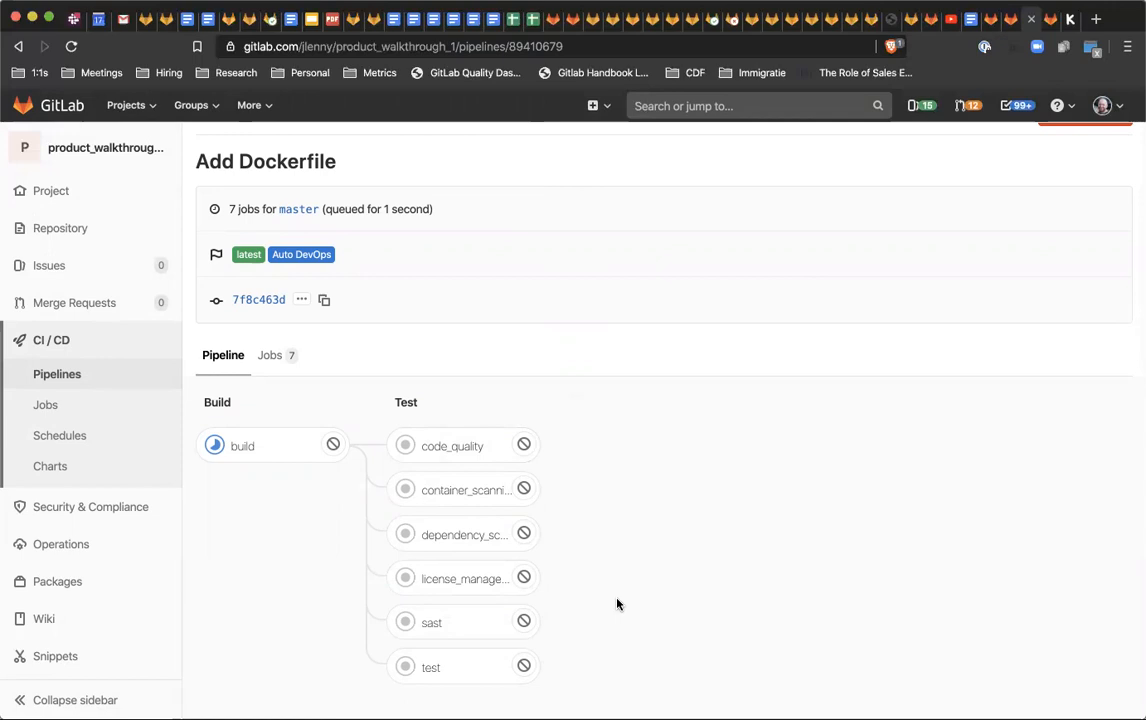
Open the pipeline's build job and read through its log from the runner setup to the end
{"action": "left_click", "coordinate": [294, 455]}
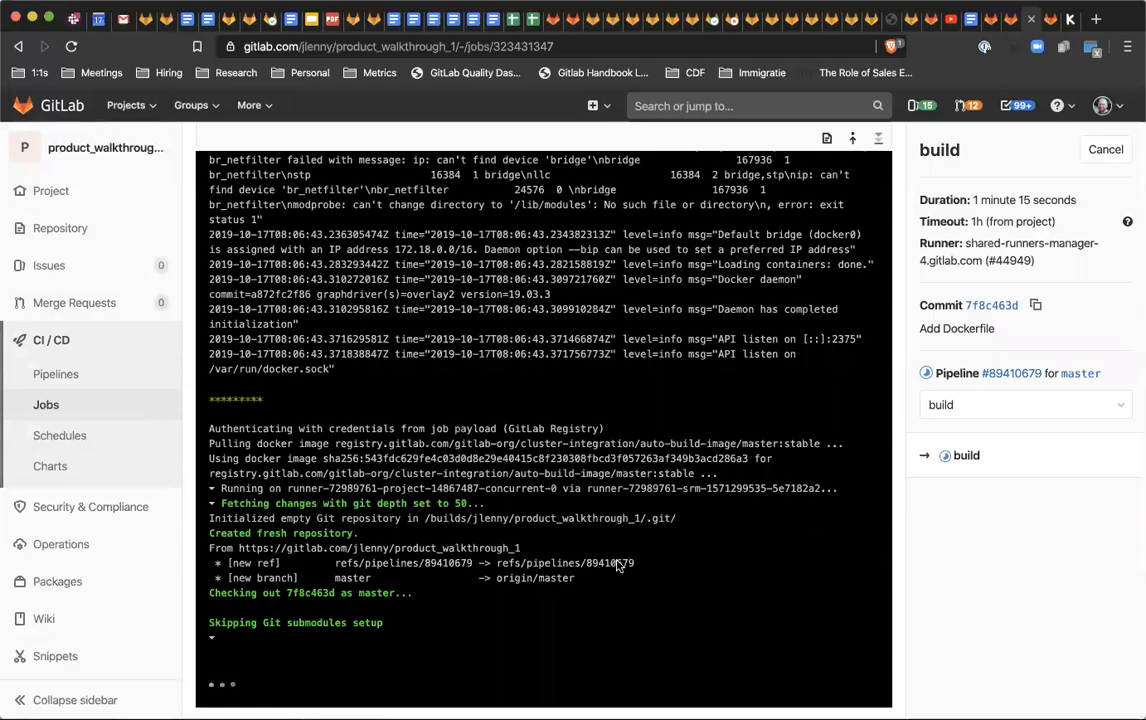
{"action": "scroll", "coordinate": [617, 560], "scroll_direction": "up", "scroll_amount": 10}
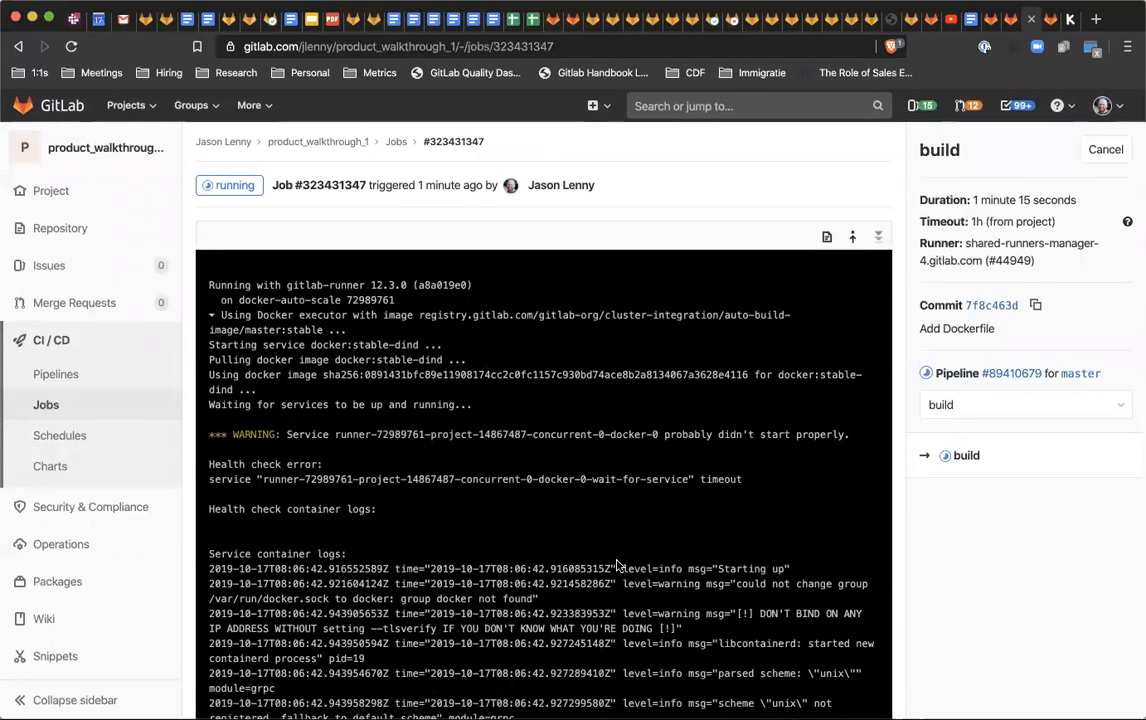
{"action": "scroll", "coordinate": [617, 566], "scroll_direction": "down", "scroll_amount": 10}
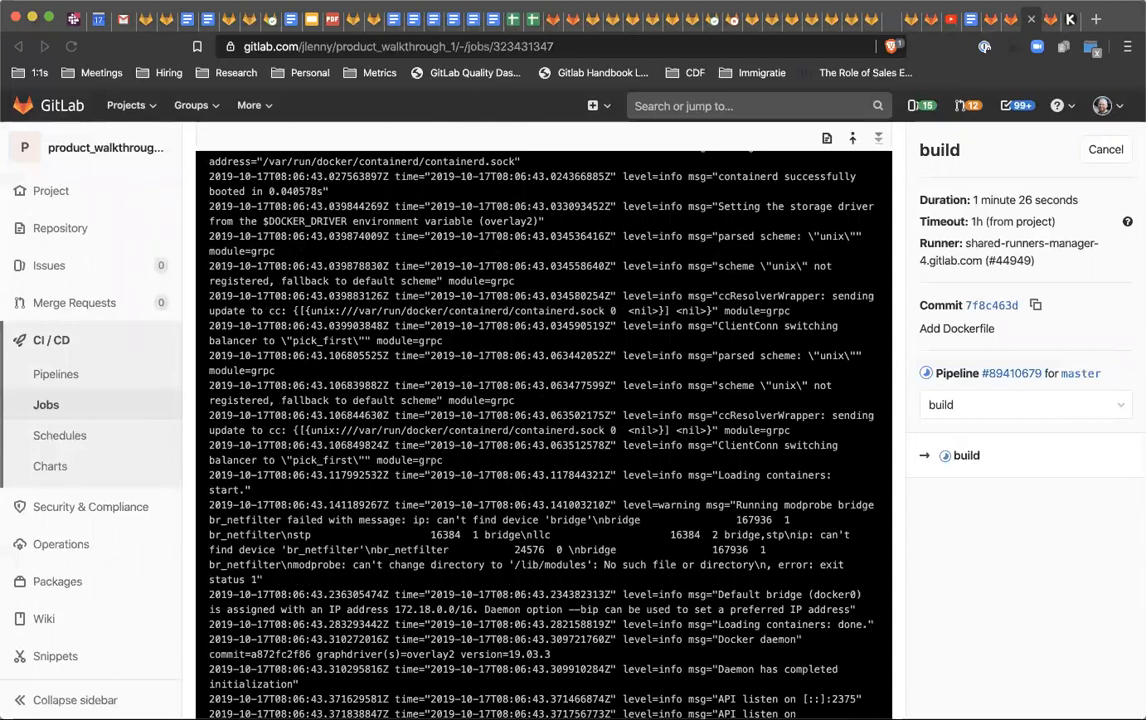
{"action": "scroll", "coordinate": [447, 448], "scroll_direction": "down", "scroll_amount": 10}
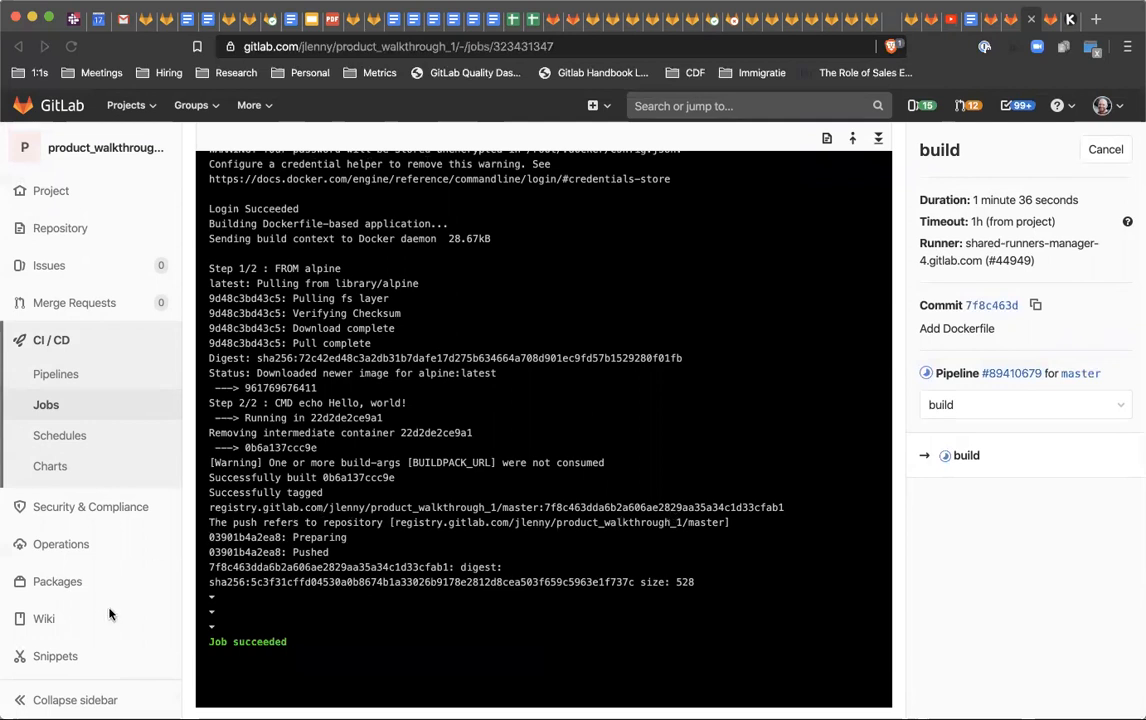
Open the project's container registry and expand the master image repository to view its tags
{"action": "left_click", "coordinate": [95, 548]}
{"action": "scroll", "coordinate": [95, 605], "scroll_direction": "down", "scroll_amount": 3}
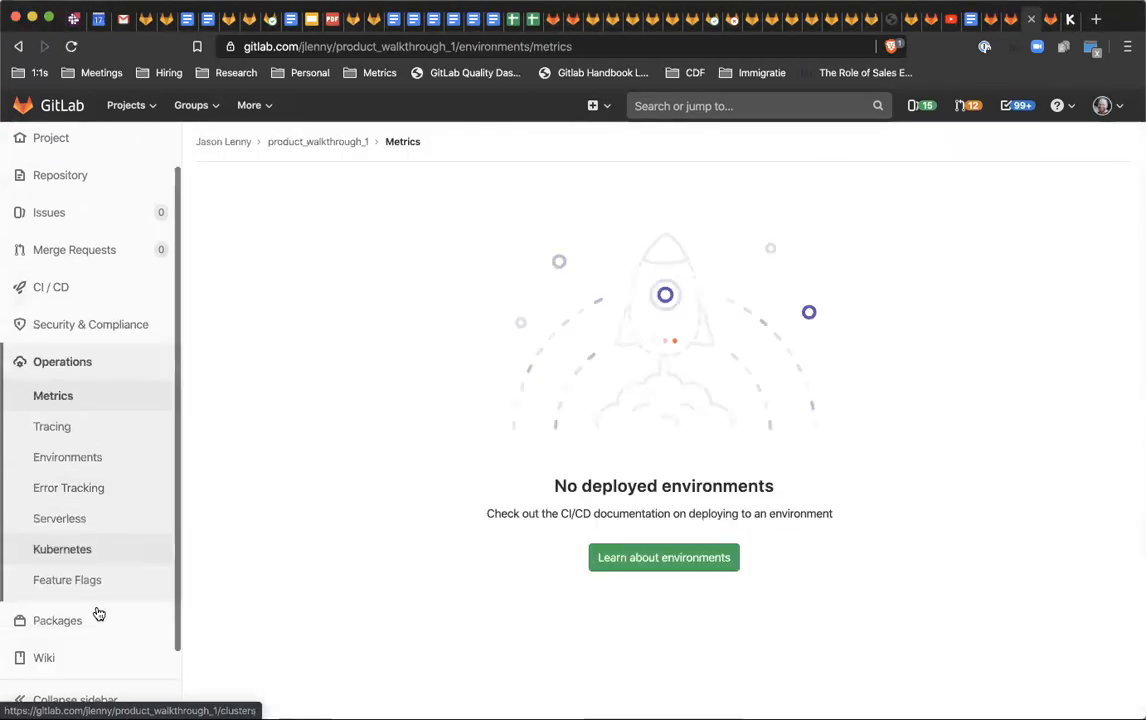
{"action": "mouse_move", "coordinate": [90, 539]}
{"action": "left_click", "coordinate": [256, 569]}
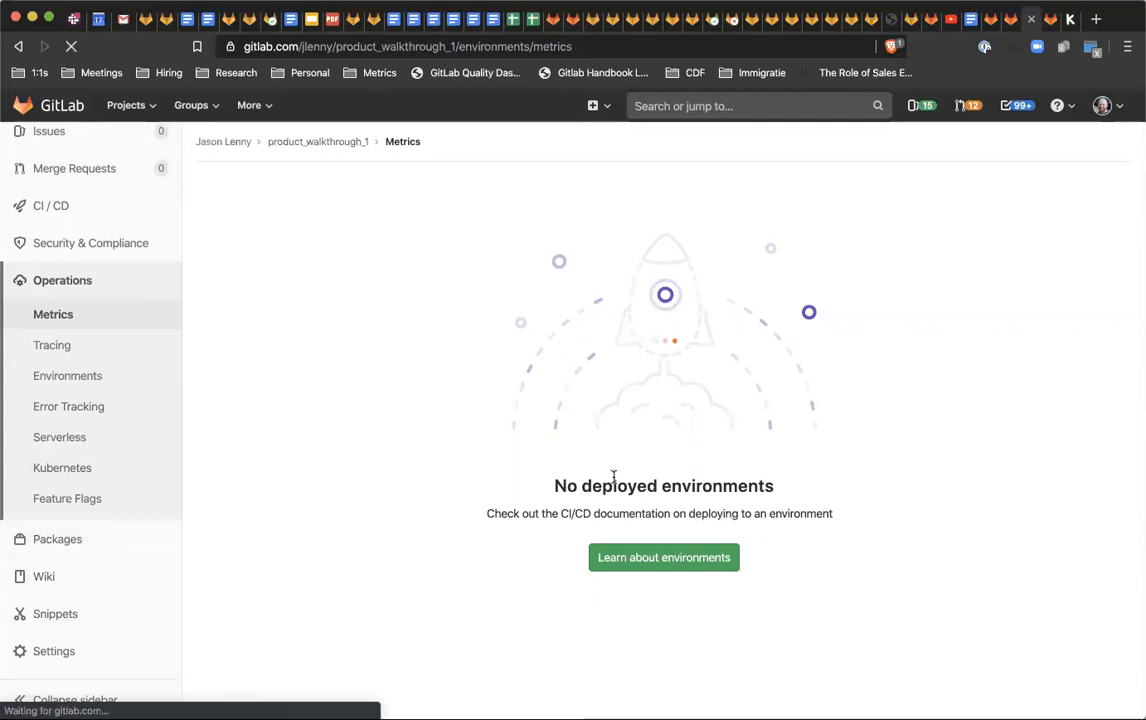
{"action": "left_click", "coordinate": [373, 252]}
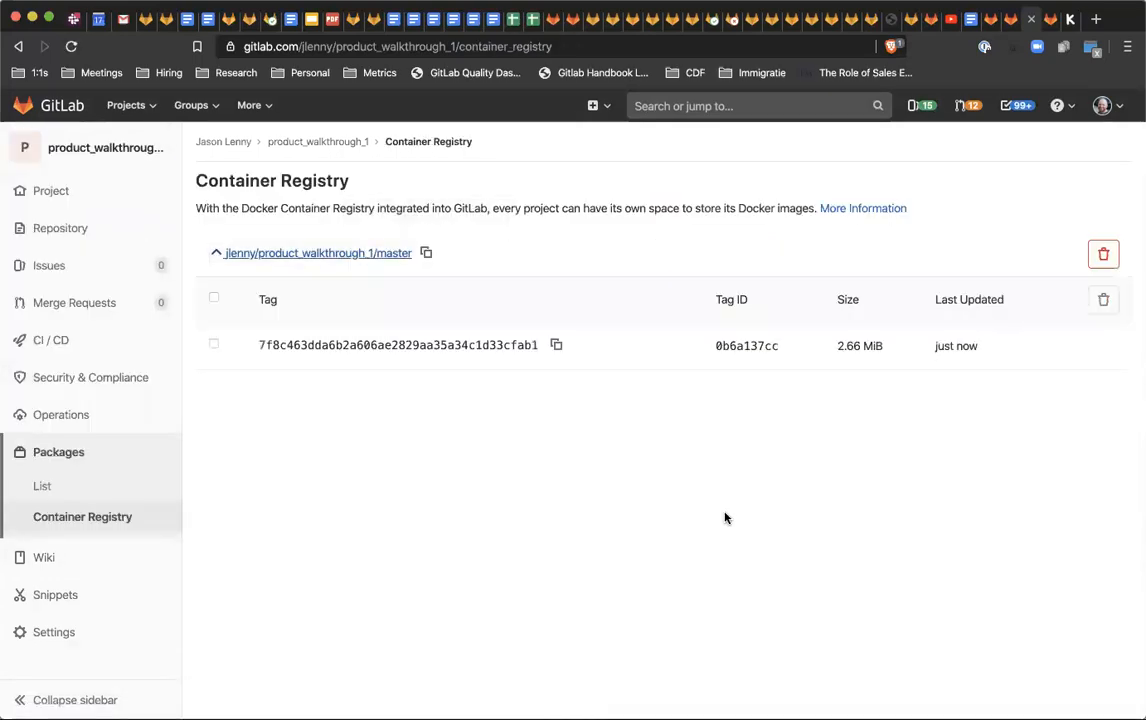
Go to the project's details page and open the Dockerfile to view its contents
{"action": "mouse_move", "coordinate": [111, 241]}
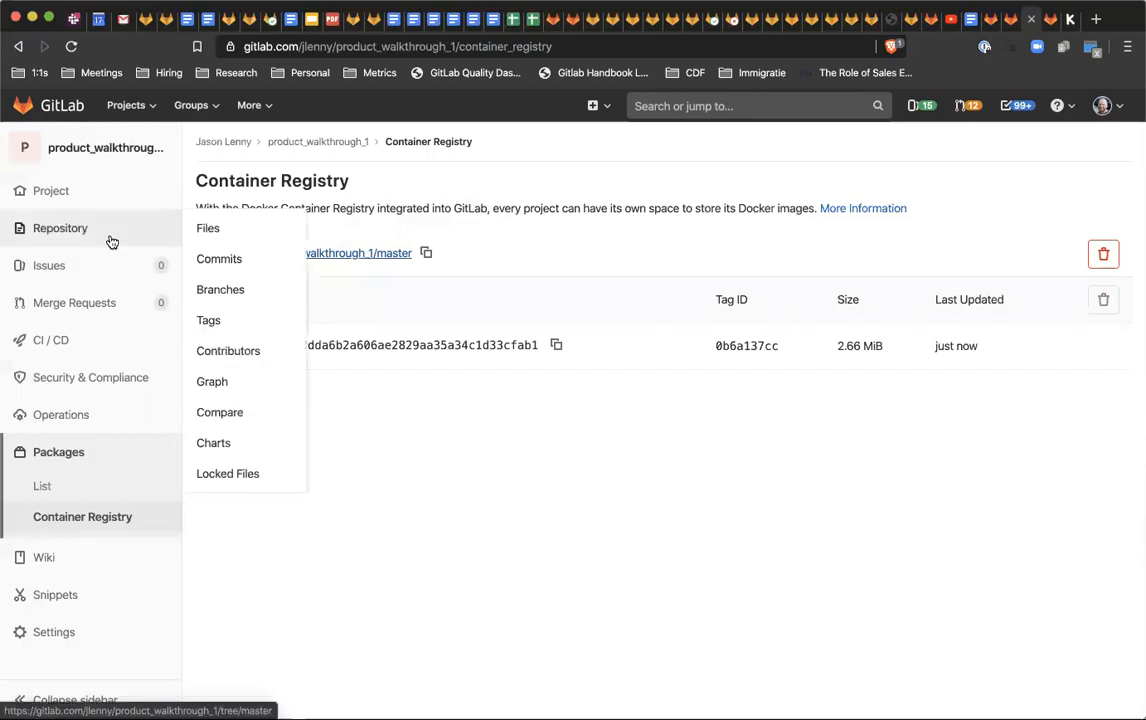
{"action": "mouse_move", "coordinate": [77, 203]}
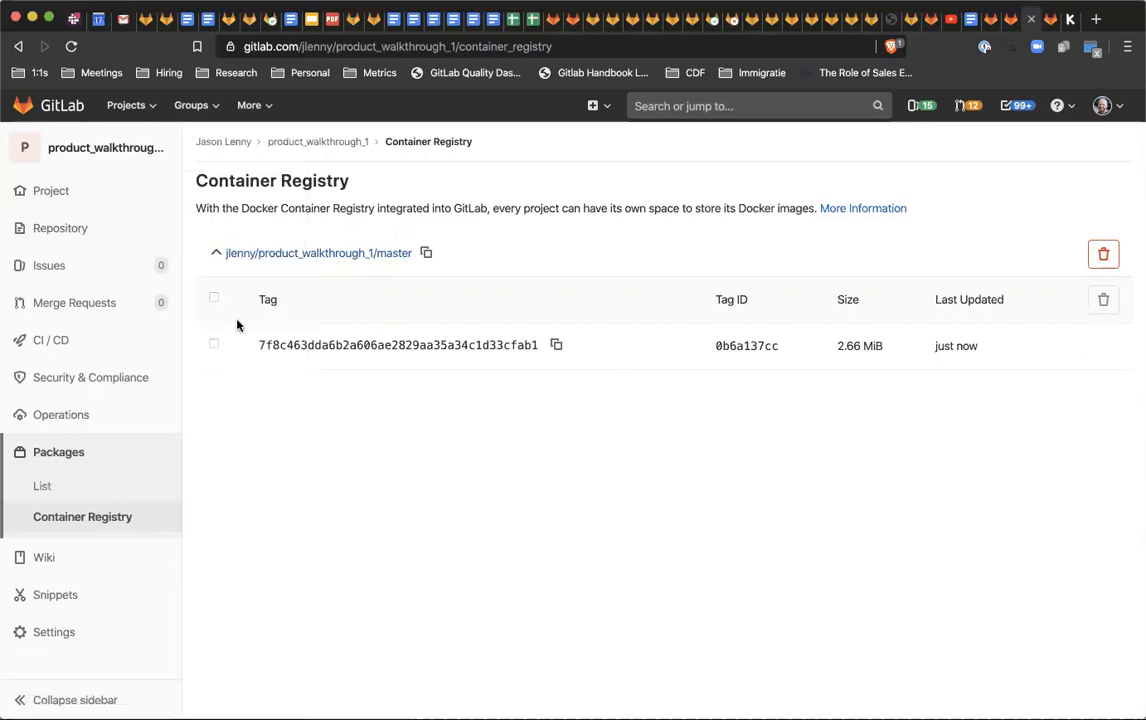
{"action": "mouse_move", "coordinate": [60, 387]}
{"action": "mouse_move", "coordinate": [105, 341]}
{"action": "left_click", "coordinate": [72, 192]}
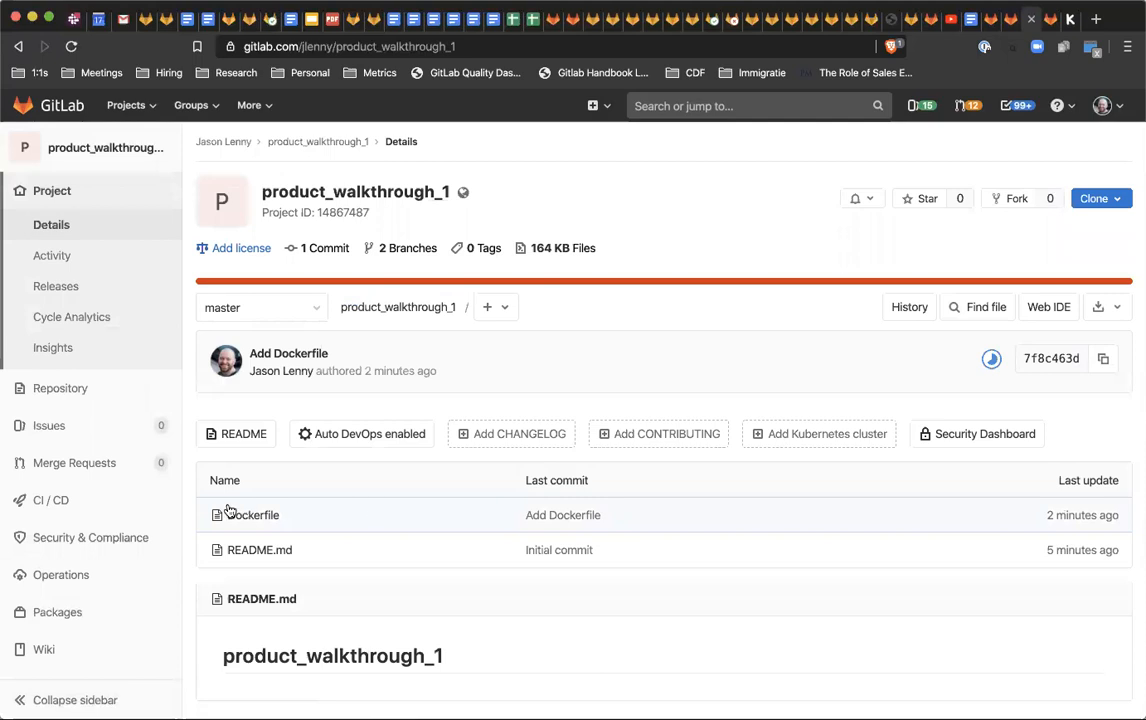
{"action": "left_click", "coordinate": [249, 516]}
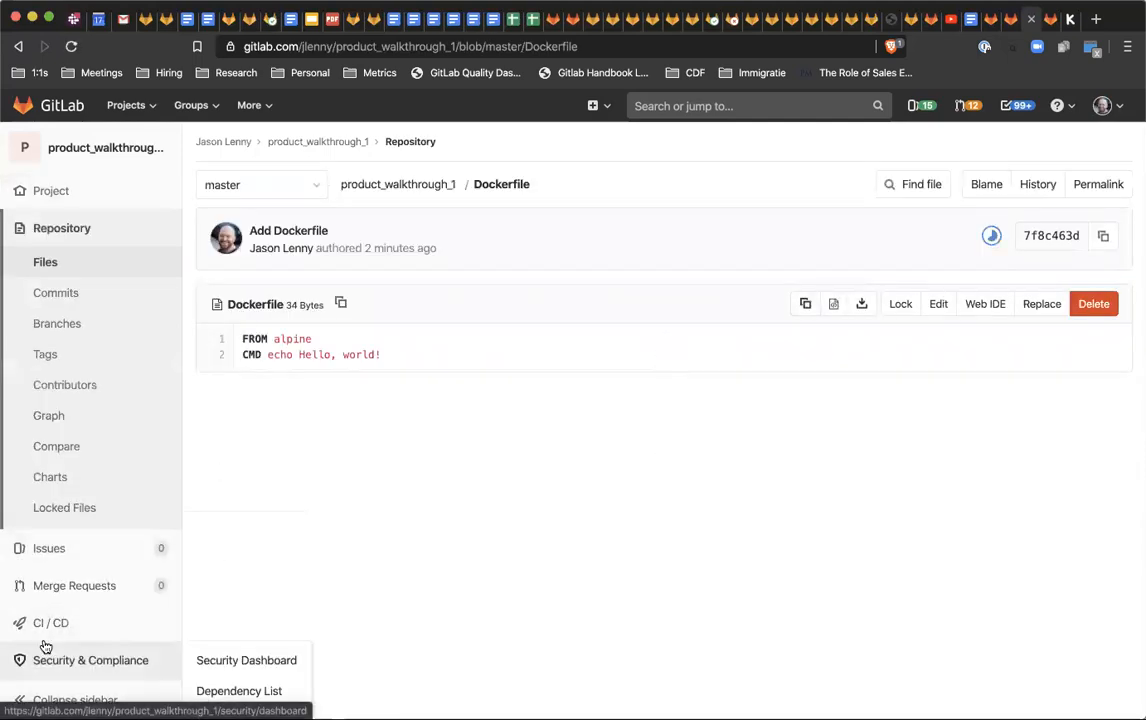
Open the running Add Dockerfile pipeline from the pipelines list and view its job graph
{"action": "left_click", "coordinate": [55, 630]}
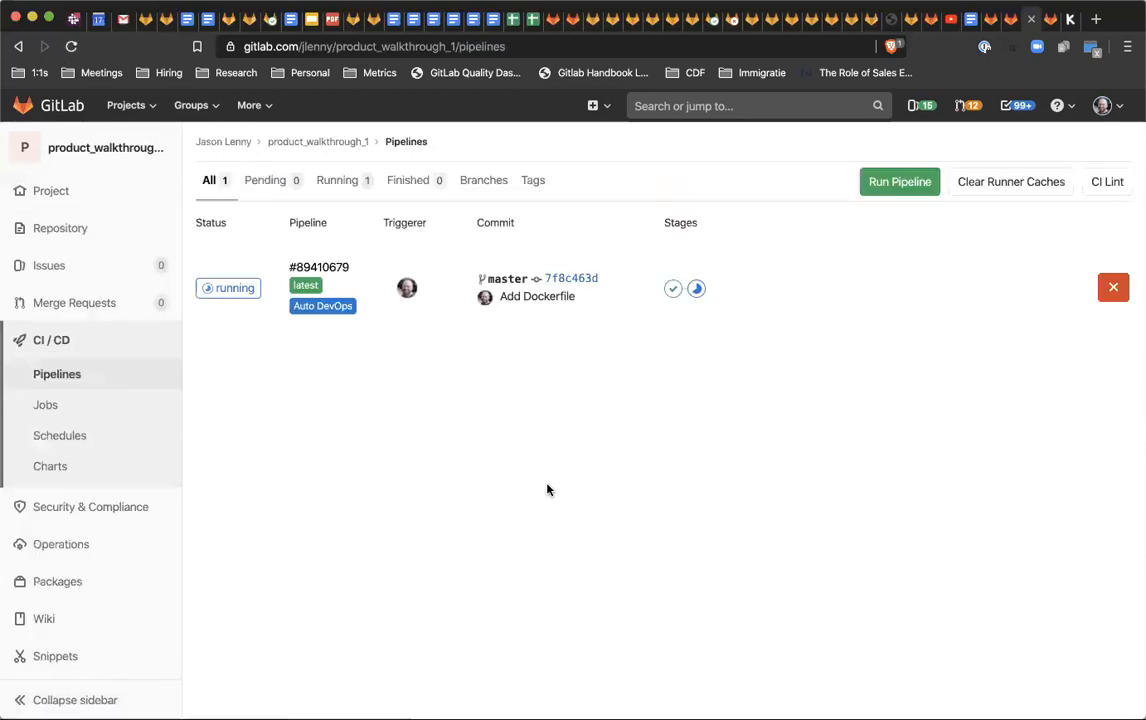
{"action": "left_click", "coordinate": [231, 287]}
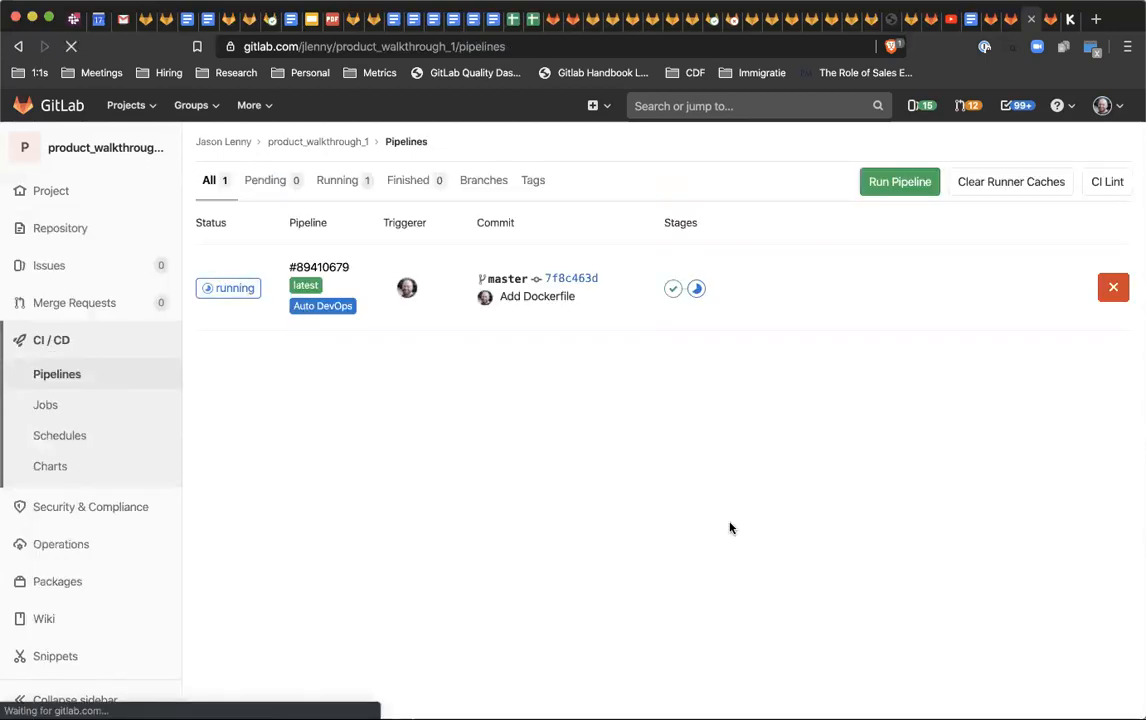
{"action": "scroll", "coordinate": [512, 404], "scroll_direction": "down", "scroll_amount": 2}
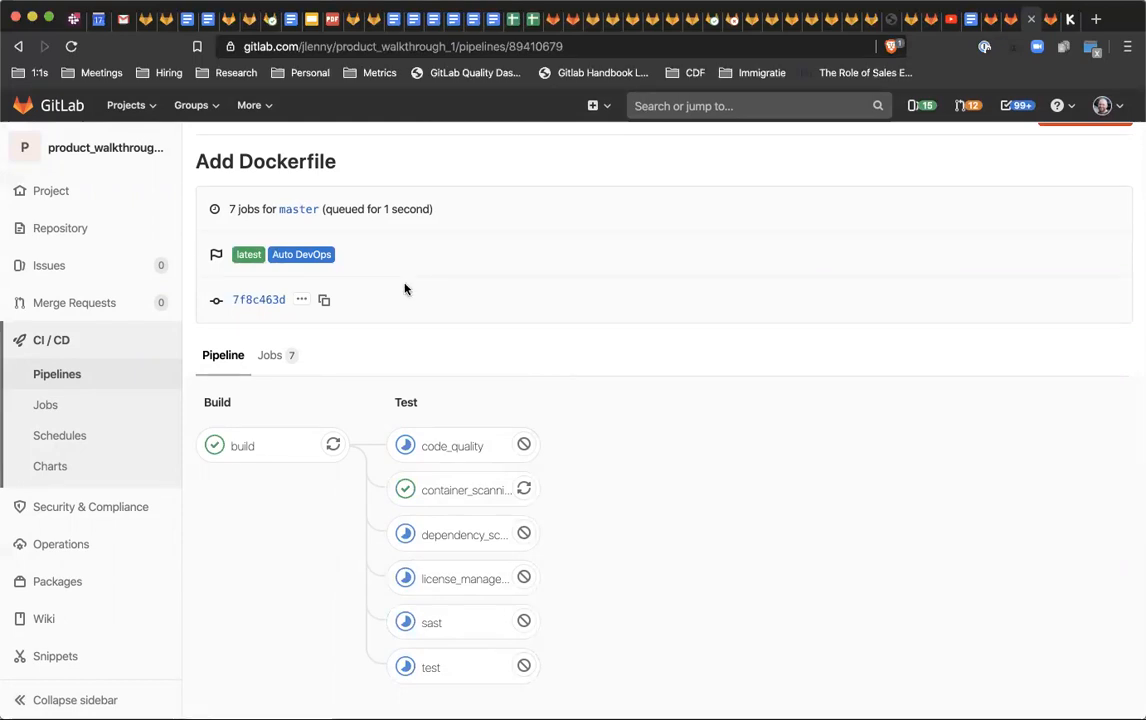
Open the project's Releases page
{"action": "mouse_move", "coordinate": [110, 558]}
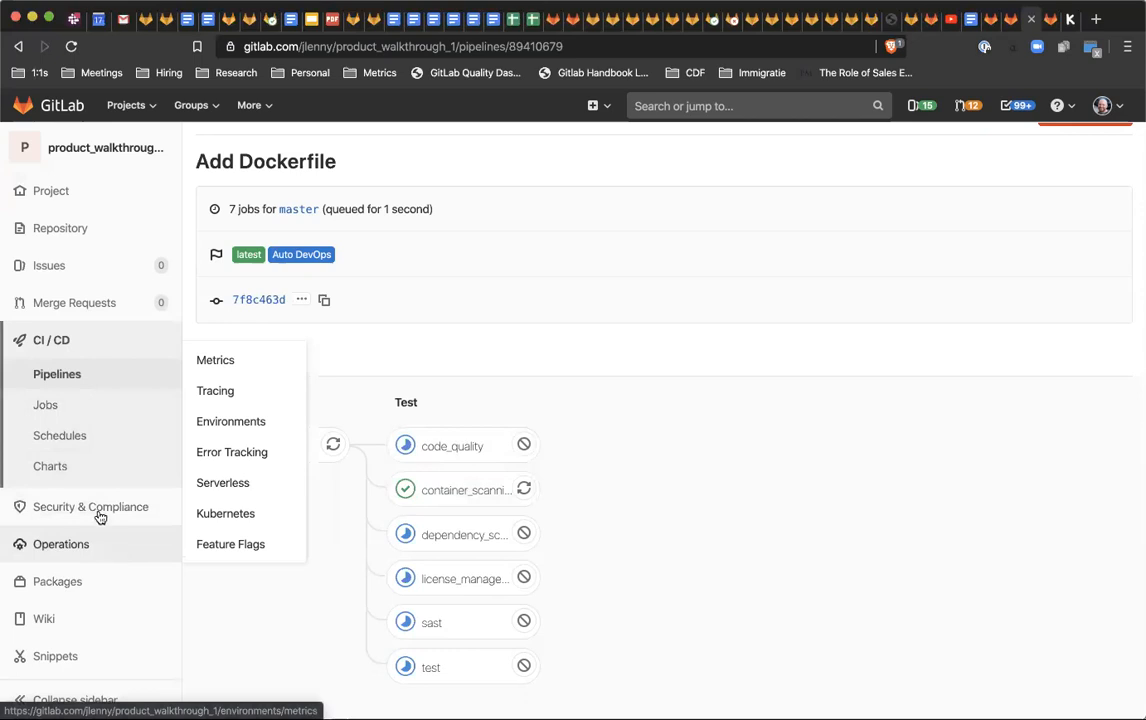
{"action": "mouse_move", "coordinate": [92, 266]}
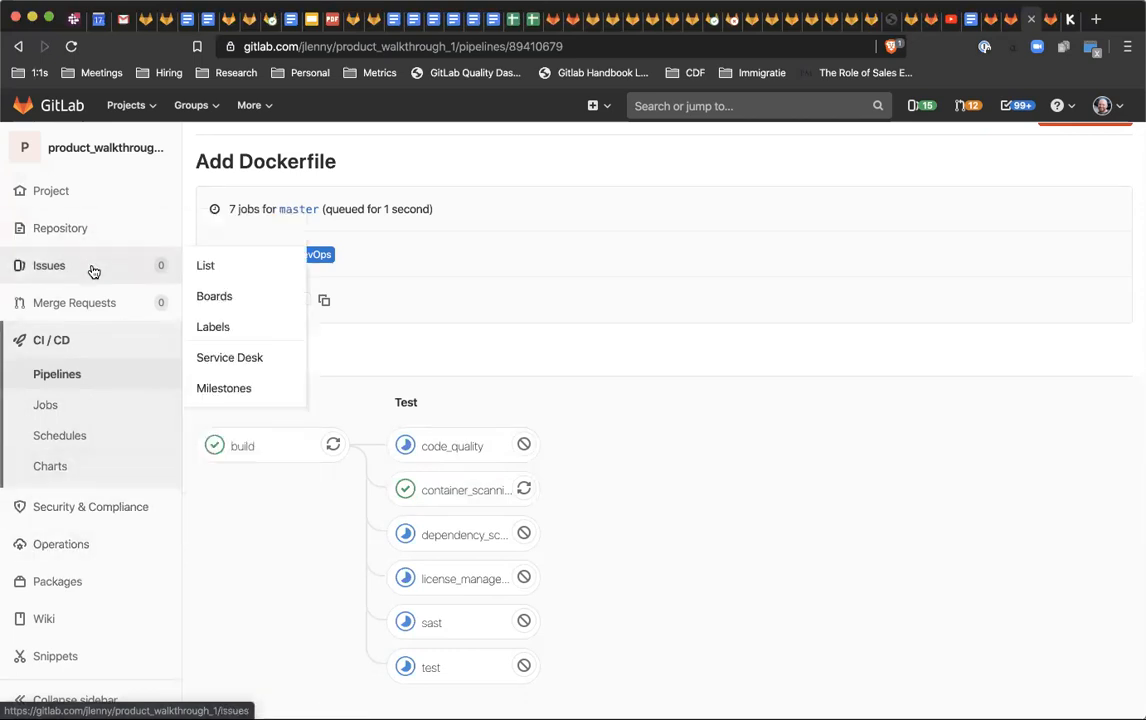
{"action": "mouse_move", "coordinate": [95, 197]}
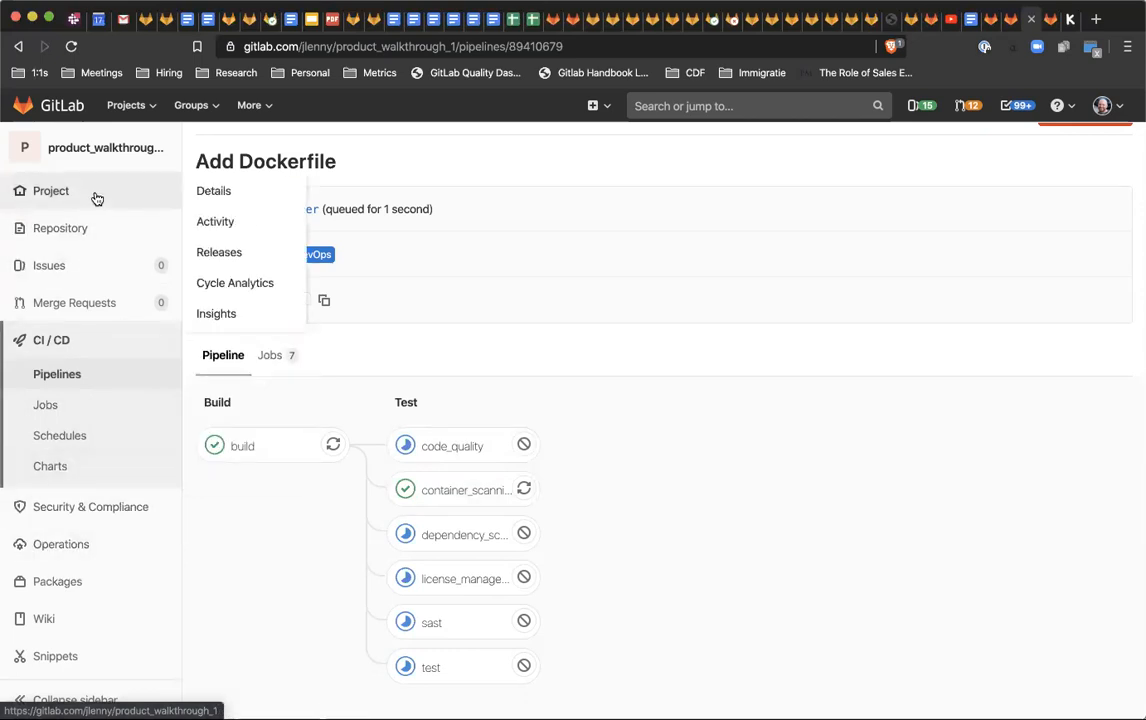
{"action": "left_click", "coordinate": [254, 258]}
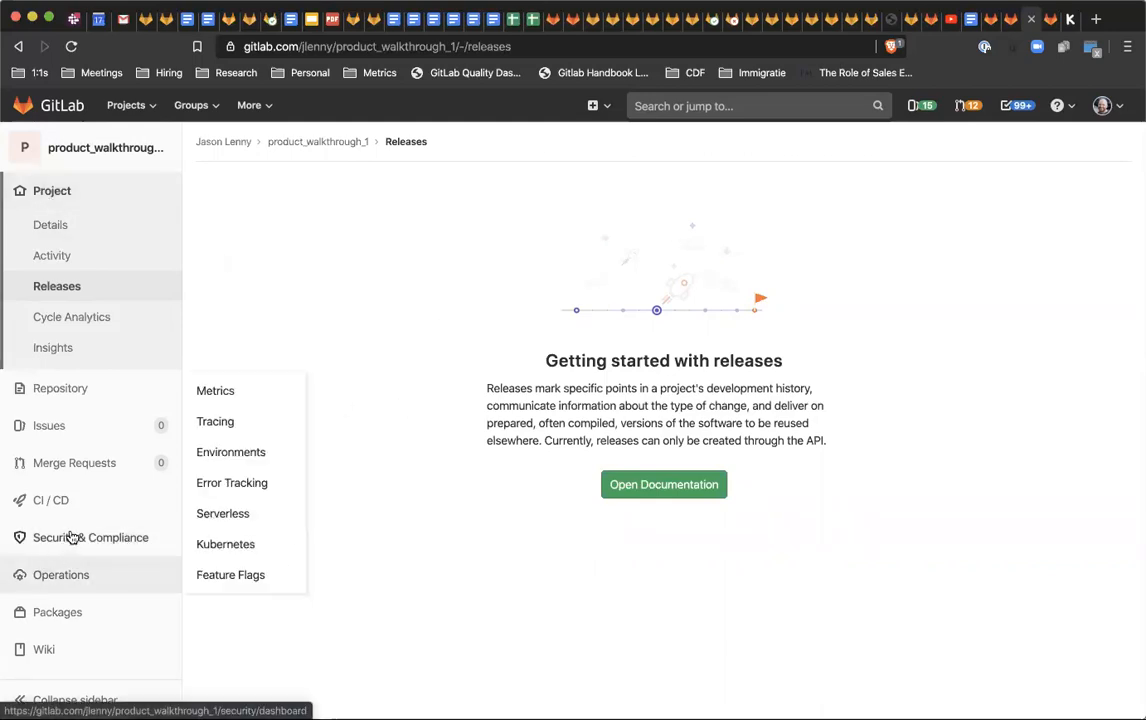
Return from the Releases page to the Add Dockerfile pipeline and check its test-stage jobs
{"action": "mouse_move", "coordinate": [69, 537]}
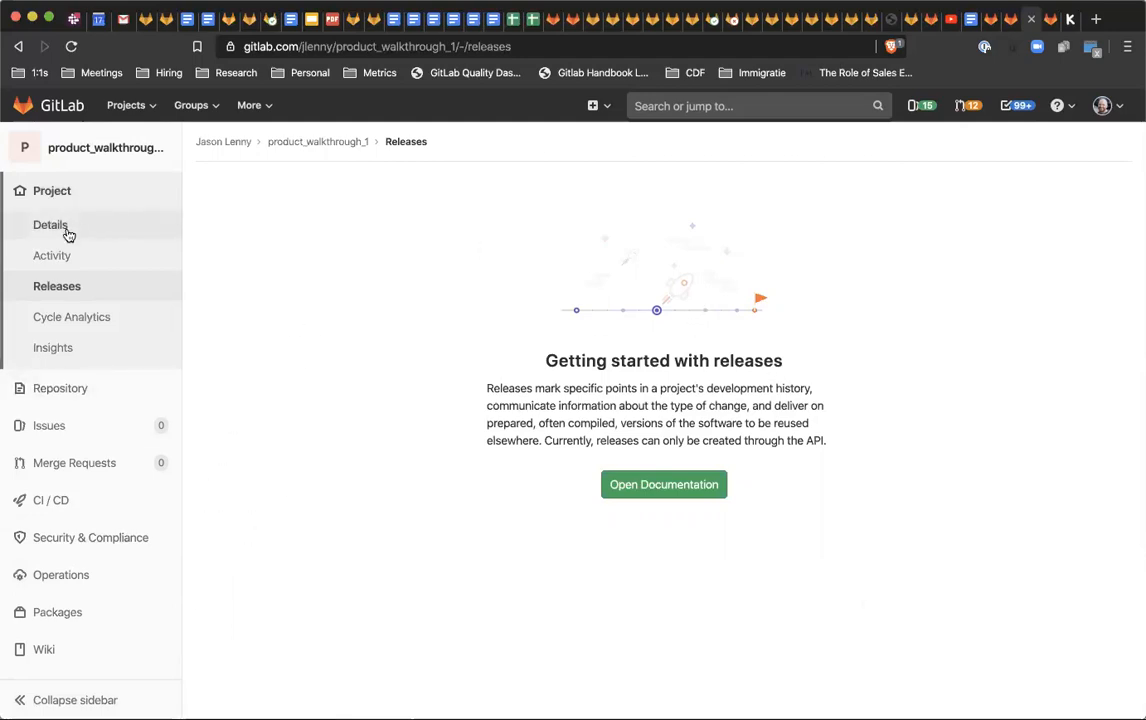
{"action": "left_click", "coordinate": [74, 497]}
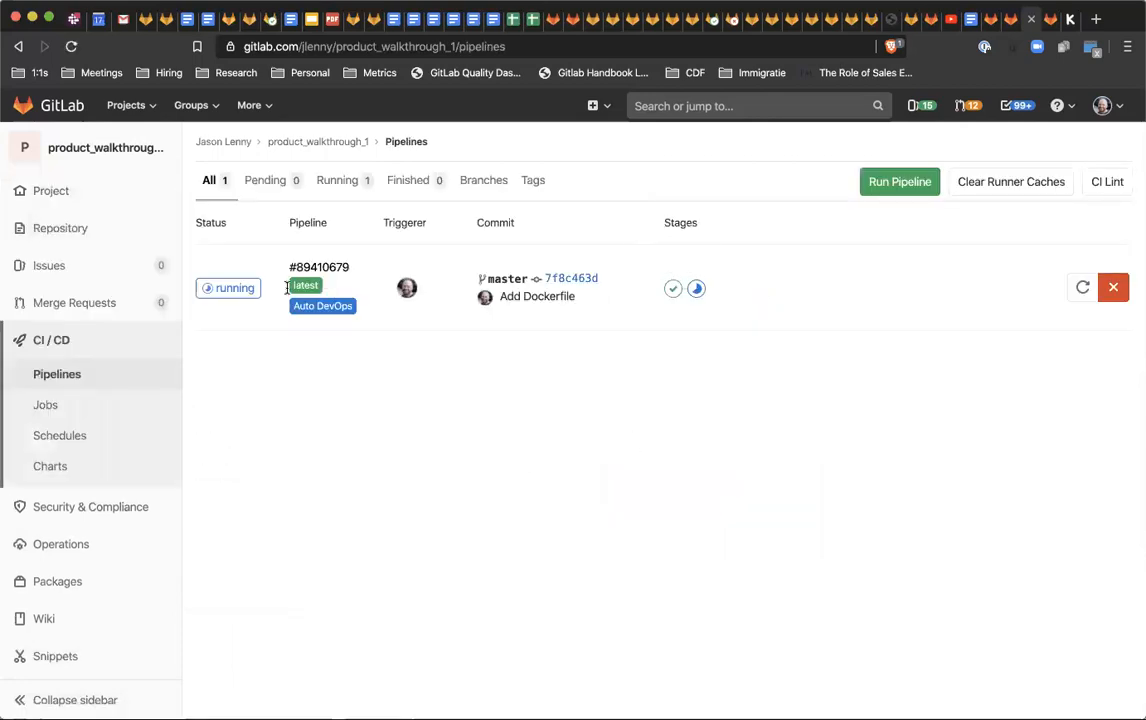
{"action": "left_click", "coordinate": [228, 288]}
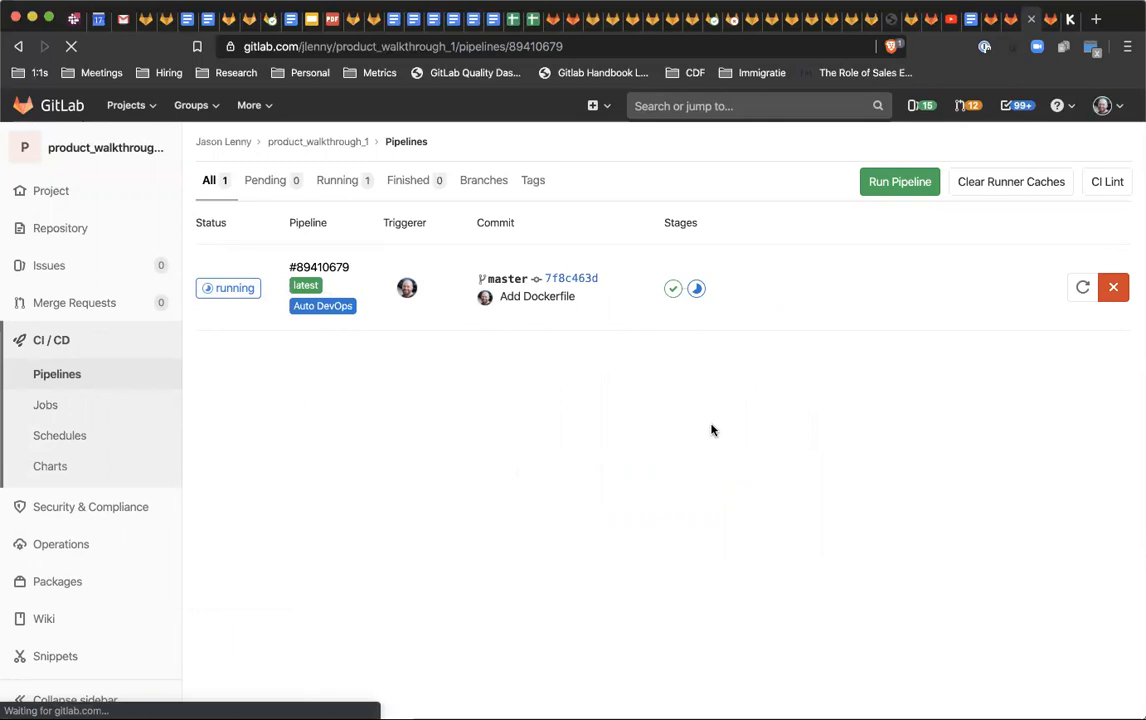
{"action": "scroll", "coordinate": [712, 430], "scroll_direction": "down", "scroll_amount": 2}
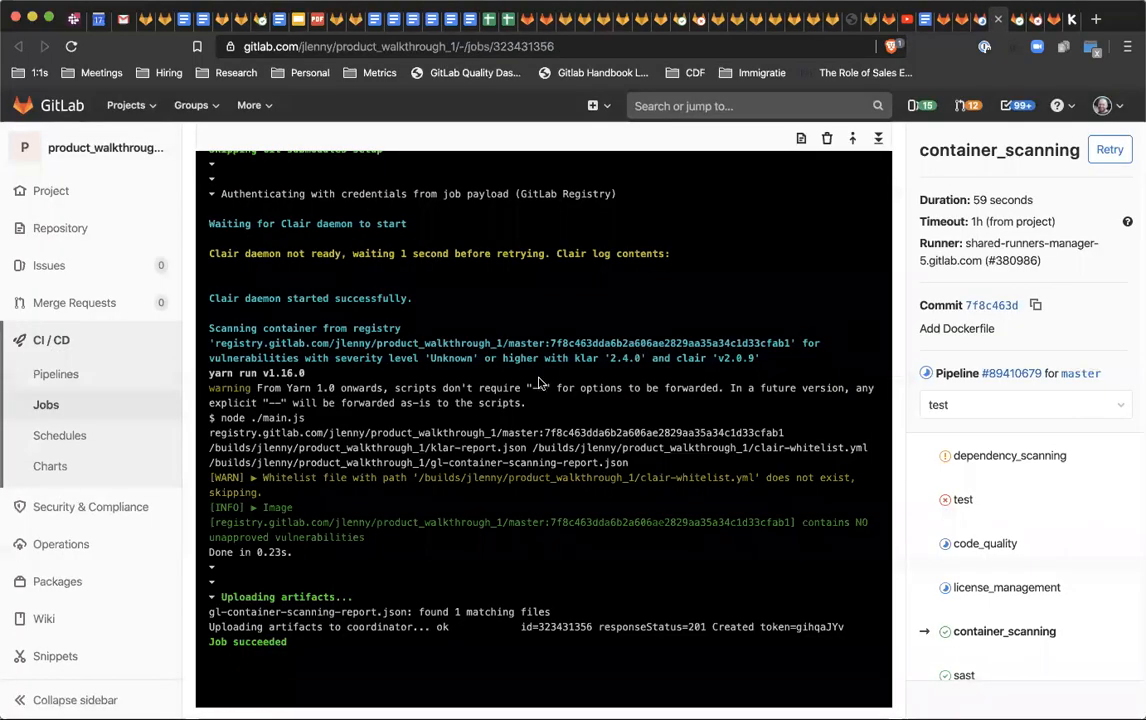
Read through the container_scanning job's log from the runner setup to the artifact upload
{"action": "scroll", "coordinate": [538, 383], "scroll_direction": "up", "scroll_amount": 5}
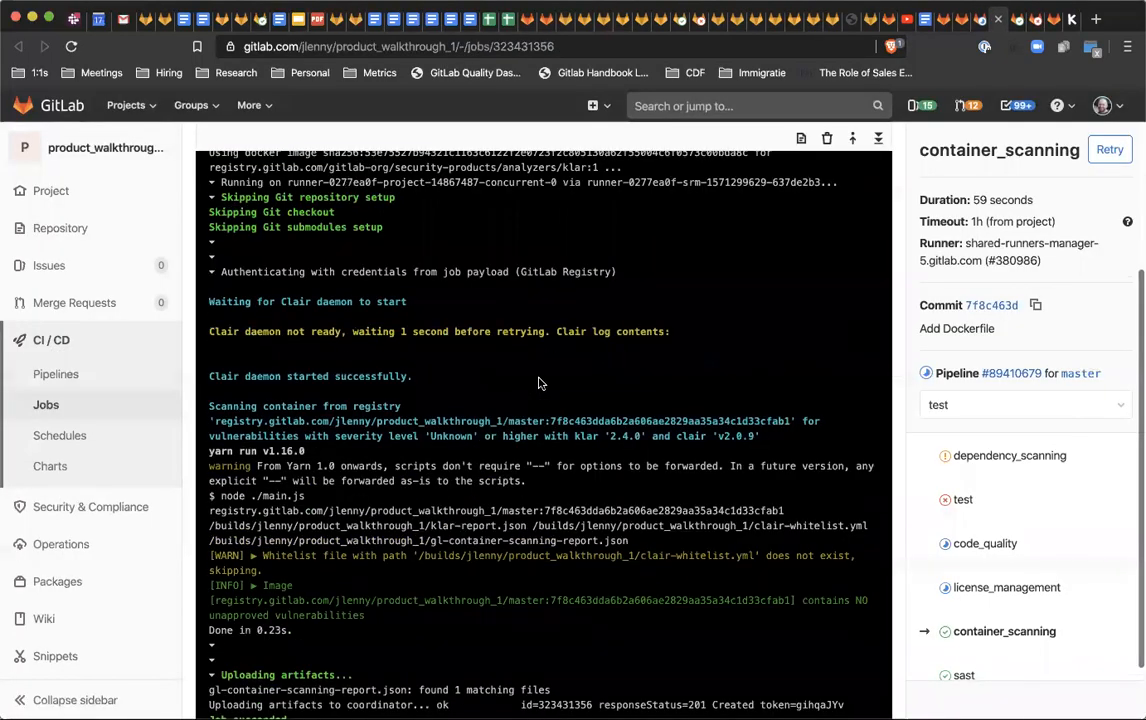
{"action": "scroll", "coordinate": [538, 383], "scroll_direction": "up", "scroll_amount": 3}
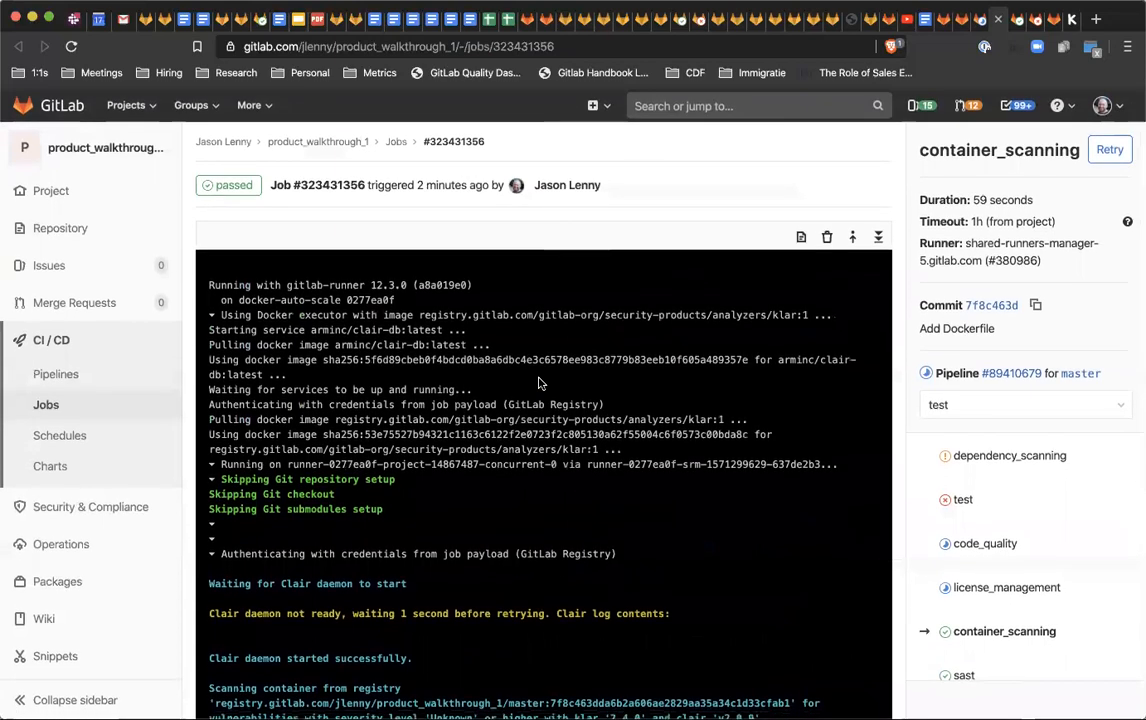
{"action": "scroll", "coordinate": [538, 383], "scroll_direction": "down", "scroll_amount": 5}
{"action": "scroll", "coordinate": [538, 383], "scroll_direction": "down", "scroll_amount": 3}
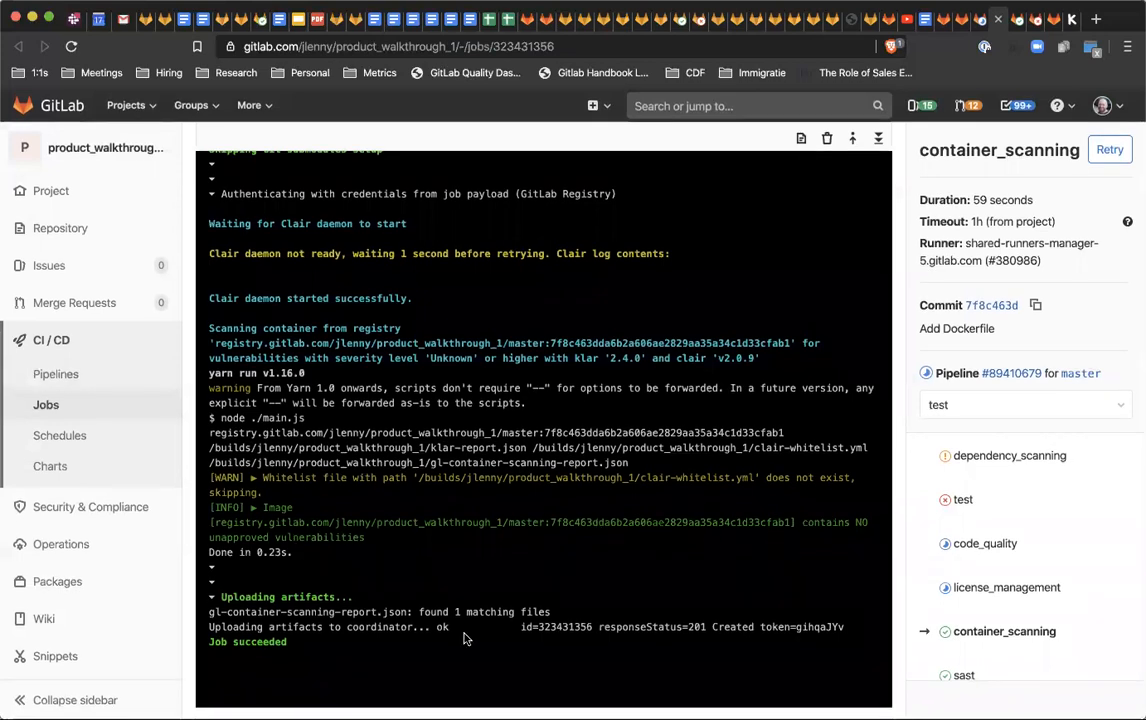
Switch to the sast job's log and skim it from the runner setup to the end
{"action": "key", "text": "ctrl+Tab"}
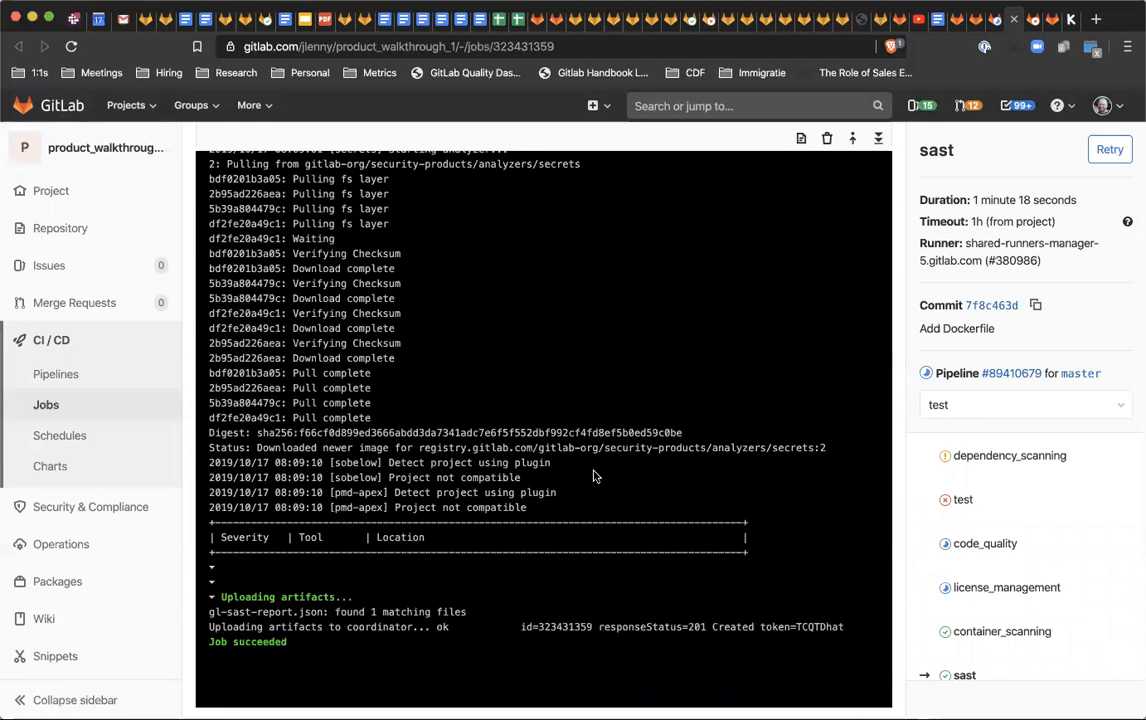
{"action": "scroll", "coordinate": [593, 476], "scroll_direction": "up", "scroll_amount": 15}
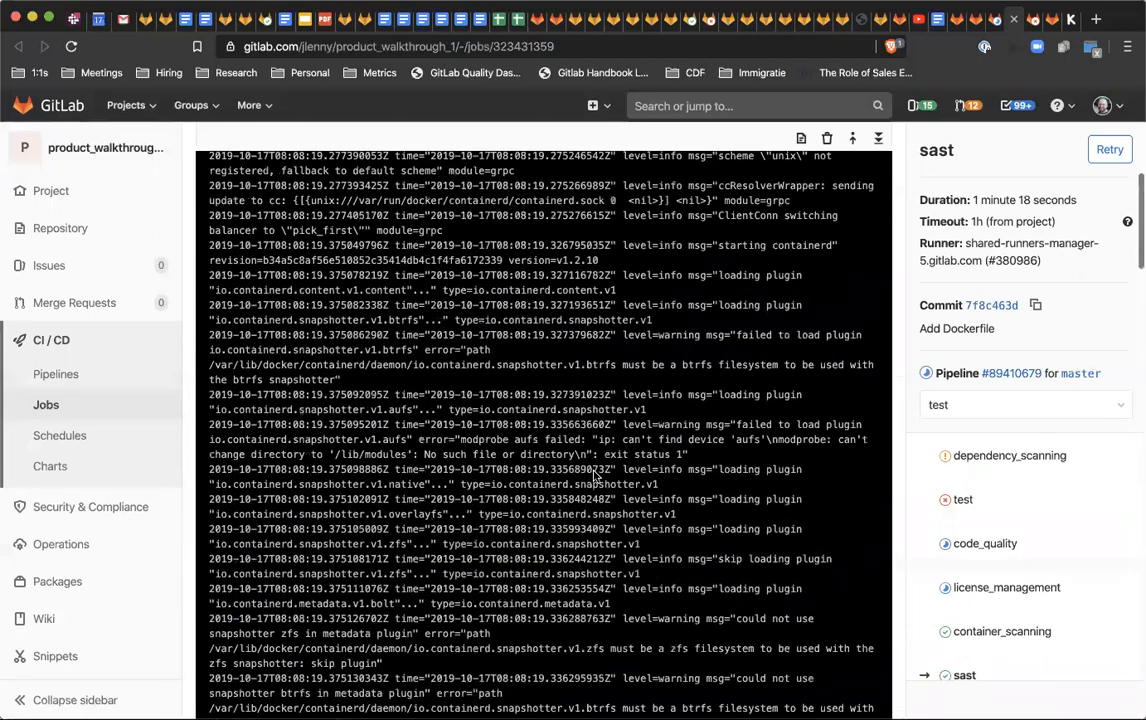
{"action": "scroll", "coordinate": [593, 476], "scroll_direction": "up", "scroll_amount": 10}
{"action": "scroll", "coordinate": [593, 476], "scroll_direction": "down", "scroll_amount": 20}
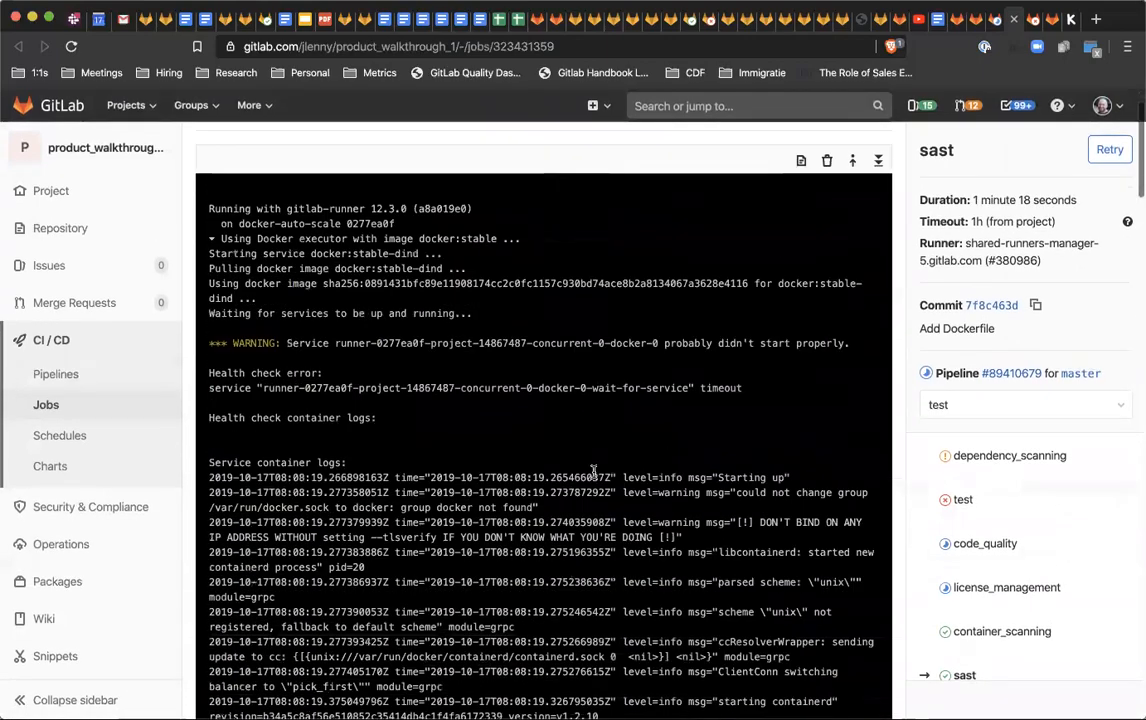
Switch to the test job's log, highlight the herokuish buildpack test command with its output, and close the log
{"action": "key", "text": "ctrl+Tab"}
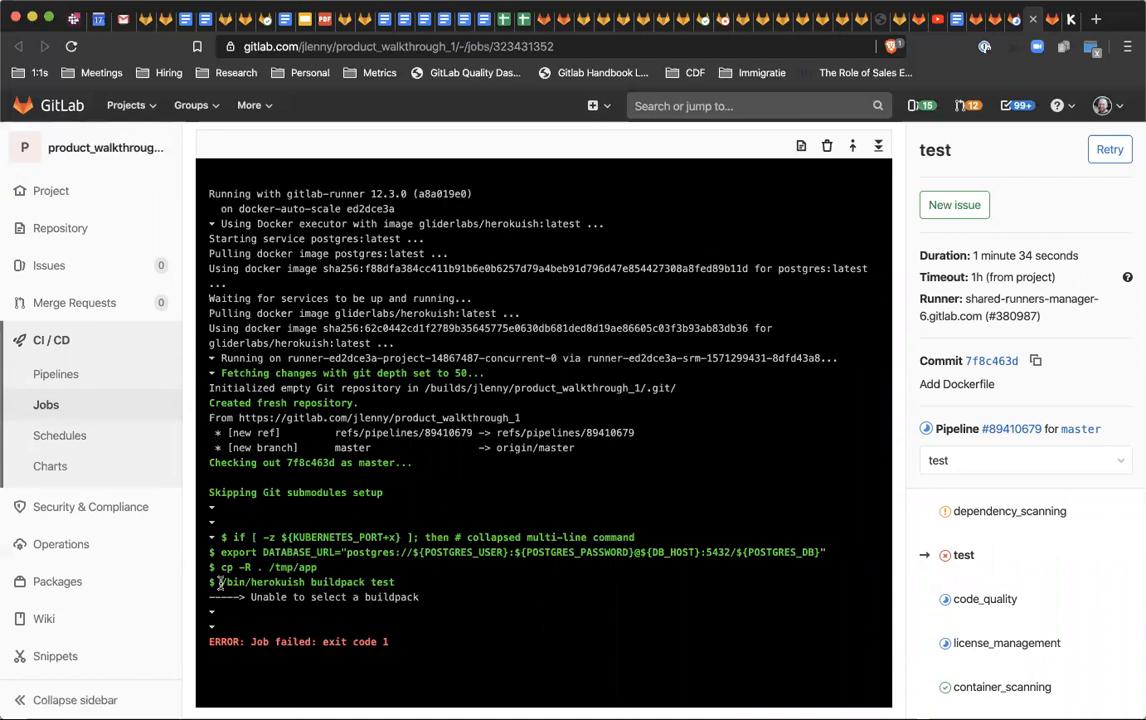
{"action": "left_click_drag", "start_coordinate": [219, 583], "coordinate": [477, 612]}
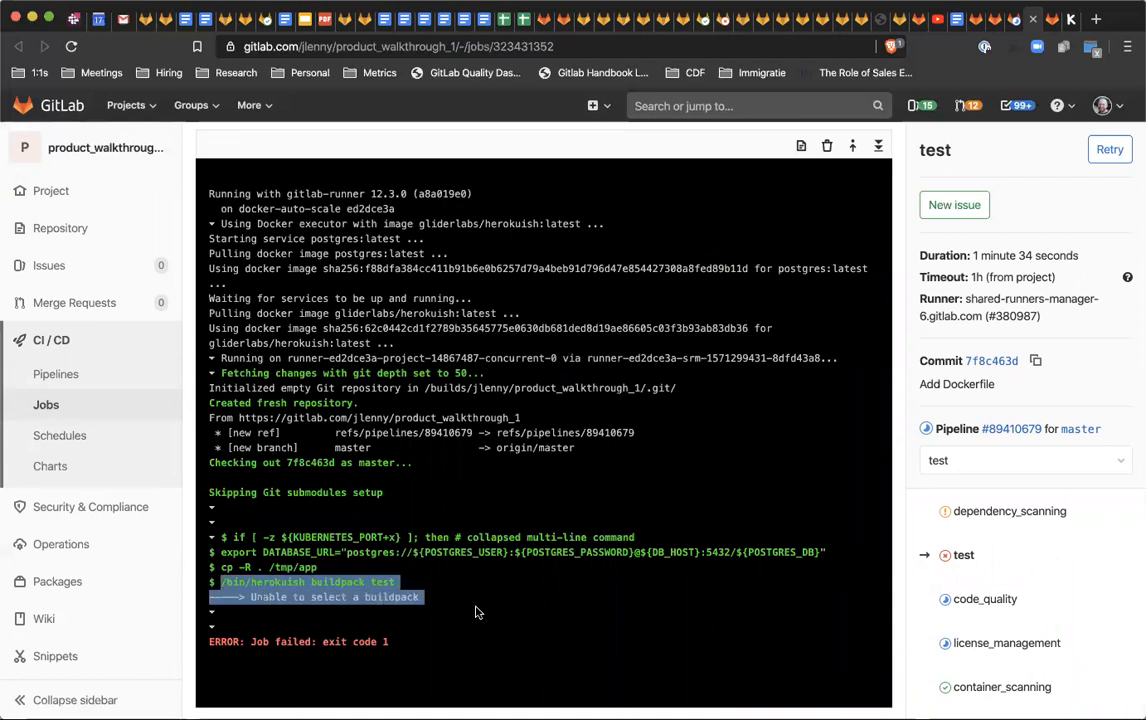
{"action": "left_click", "coordinate": [461, 607]}
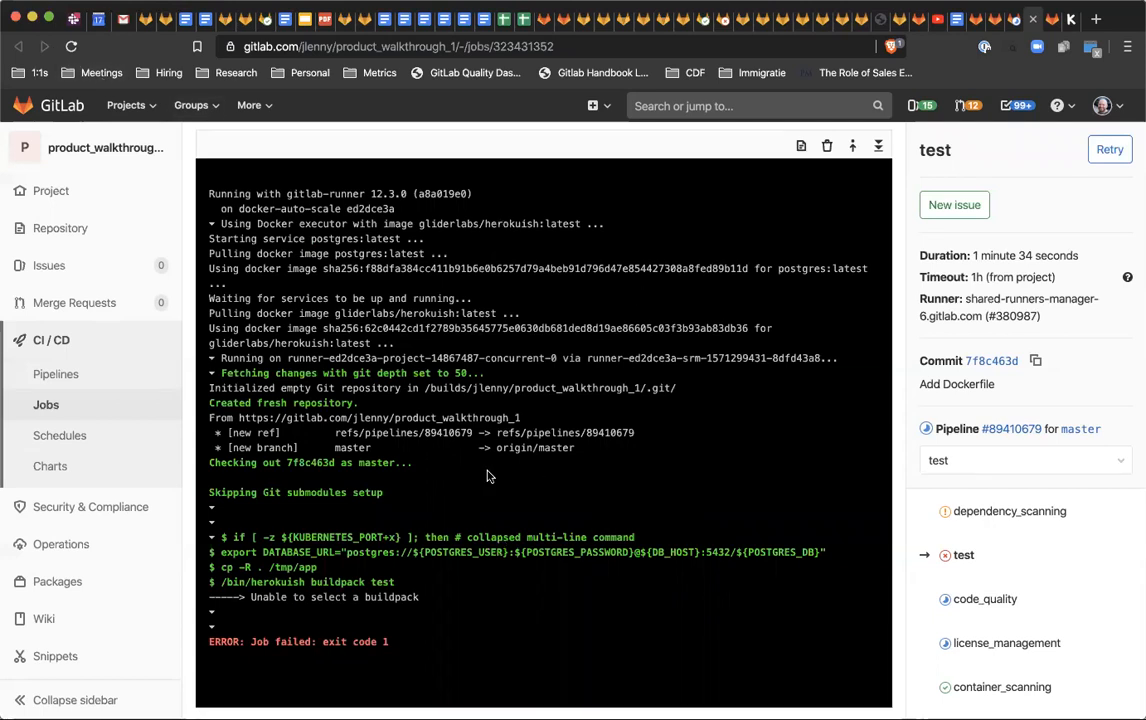
{"action": "key", "text": "super+w"}
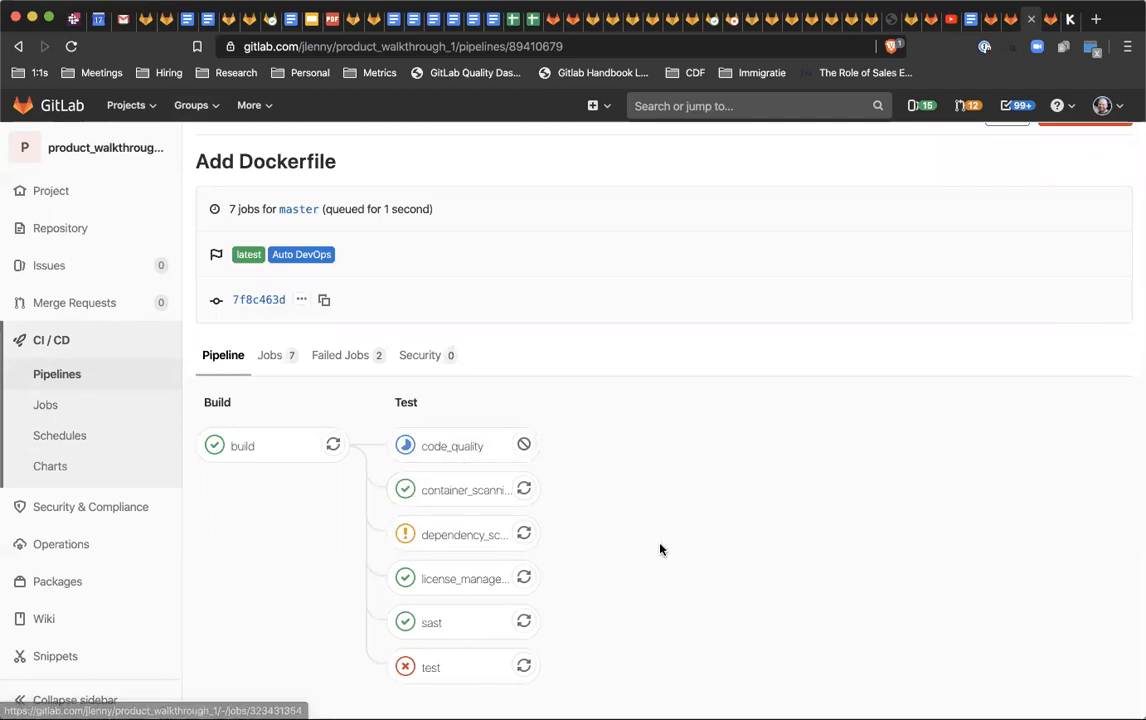
Open the code_quality job's log in a separate browser tab and read through its recent output
{"action": "left_click", "coordinate": [468, 446], "text": "super"}
{"action": "key", "text": "ctrl+Tab"}
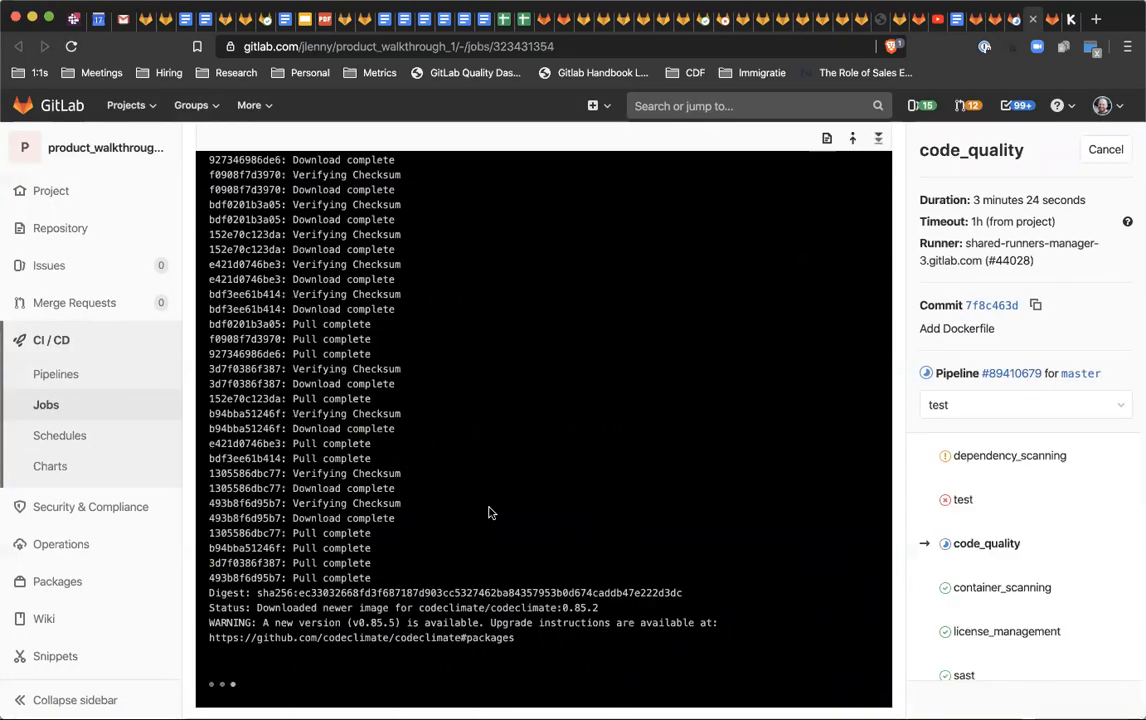
{"action": "scroll", "coordinate": [489, 512], "scroll_direction": "up", "scroll_amount": 3}
{"action": "scroll", "coordinate": [489, 512], "scroll_direction": "up", "scroll_amount": 8}
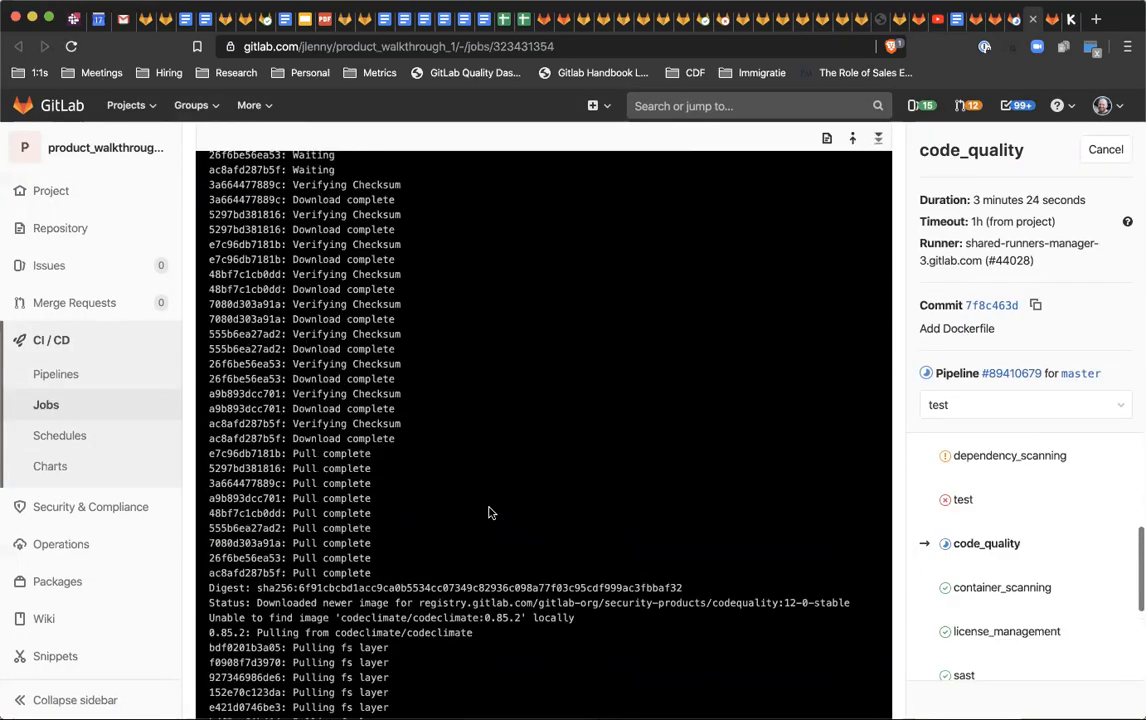
{"action": "scroll", "coordinate": [489, 512], "scroll_direction": "down", "scroll_amount": 10}
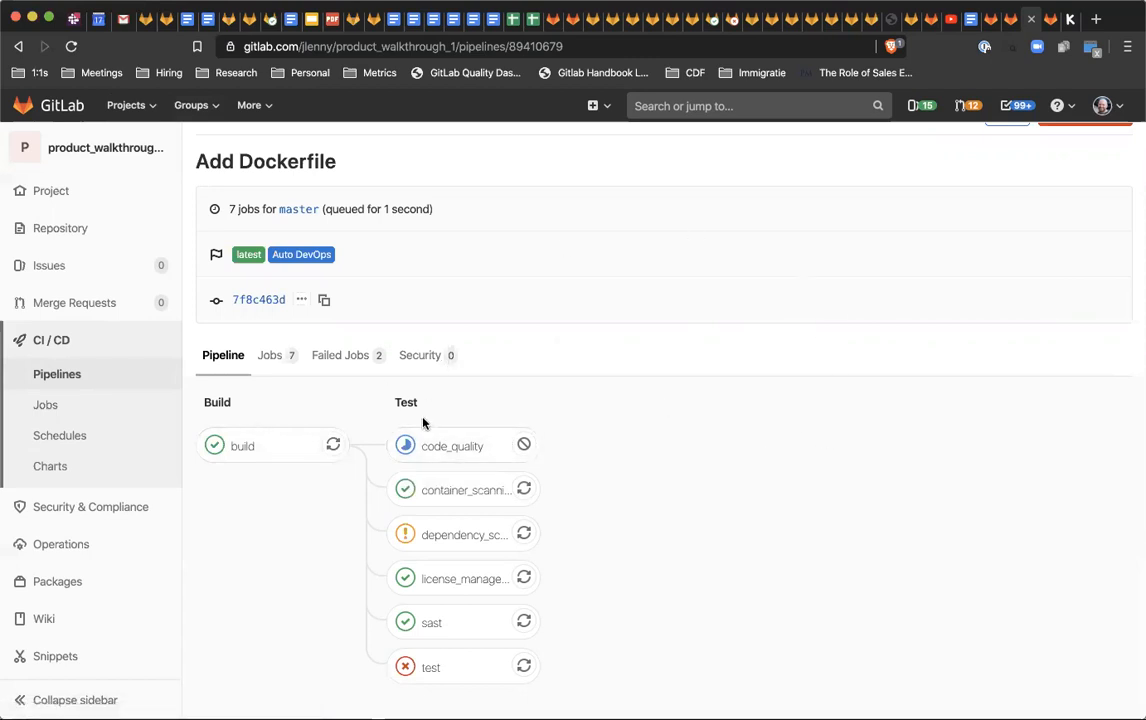
View the build job's log from the pipeline graph and go back to the pipeline
{"action": "left_click", "coordinate": [248, 445]}
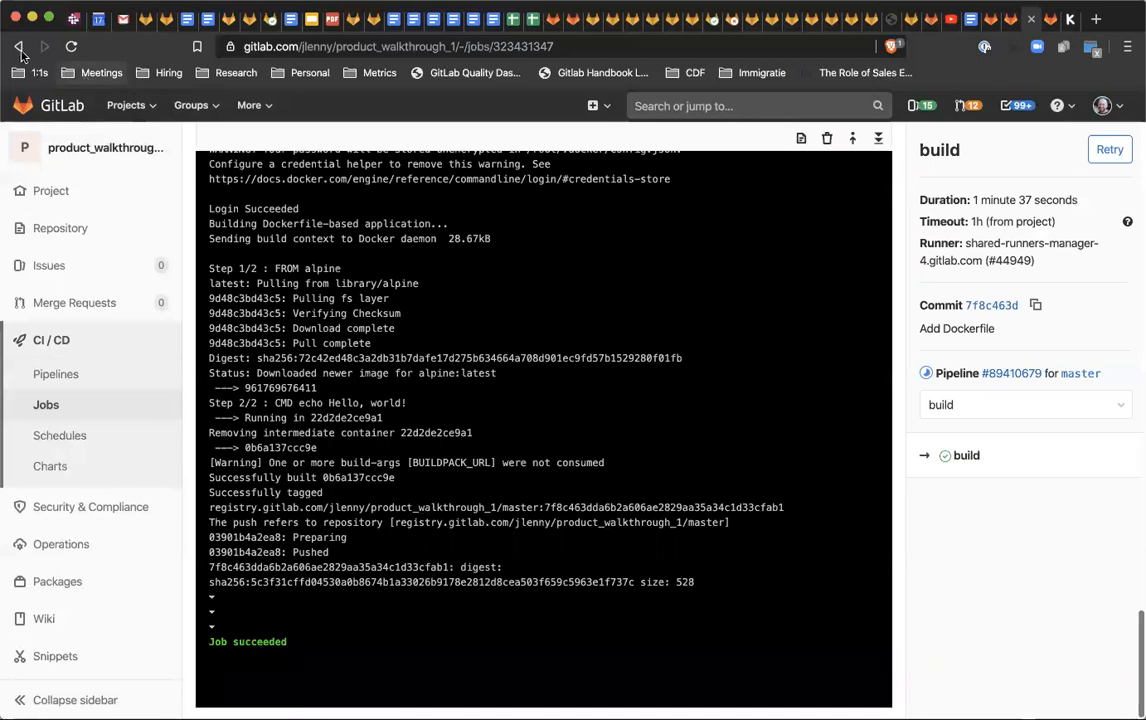
{"action": "left_click", "coordinate": [19, 47]}
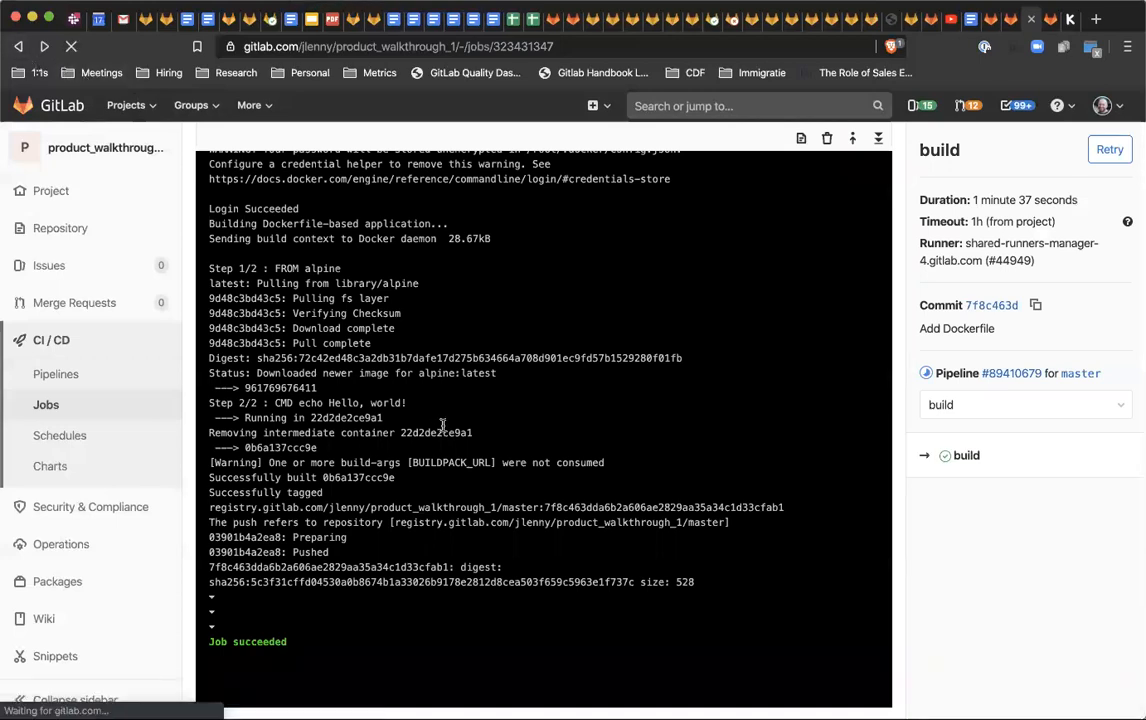